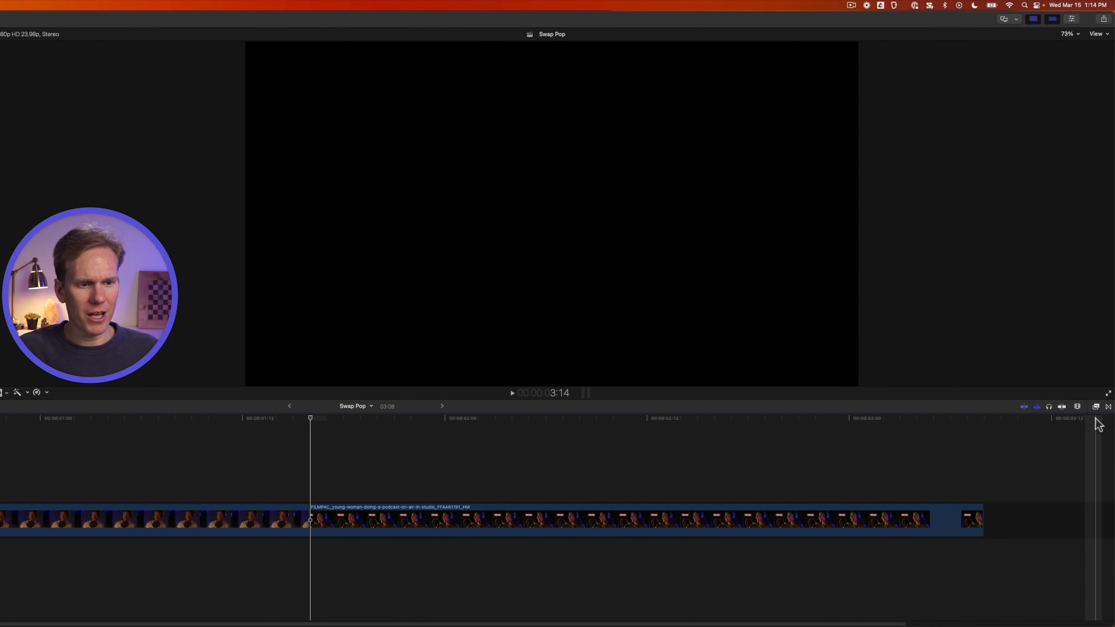
# Show the Effects browser and look through the Modified, No Animation and Original effects in the Slide Pop category.
pyautogui.click(1096, 407)
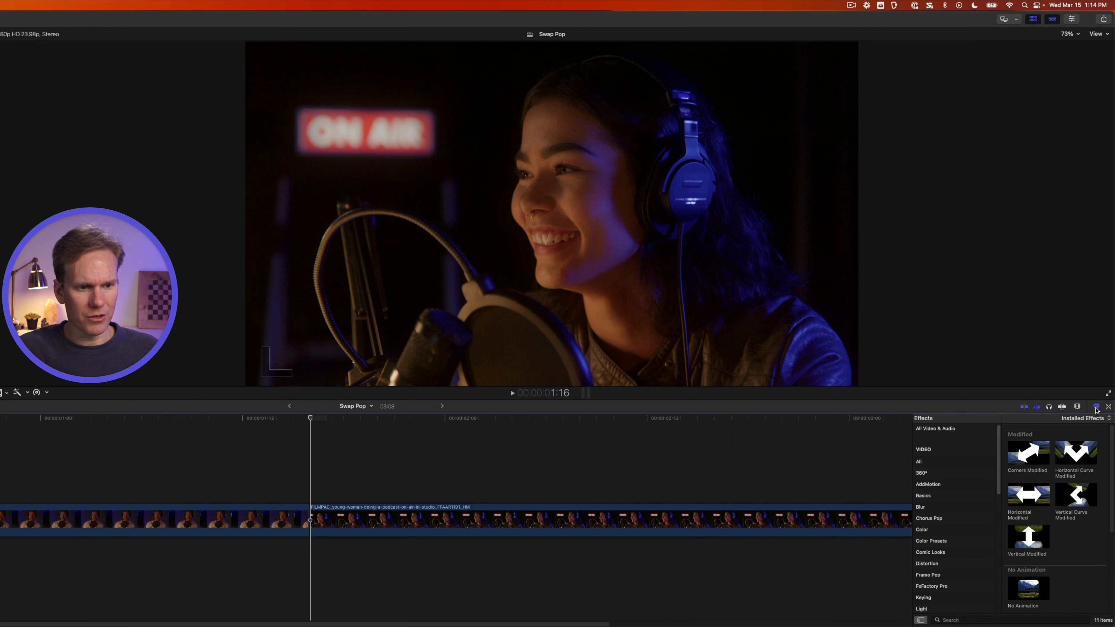
pyautogui.scroll(-8, 950, 477)
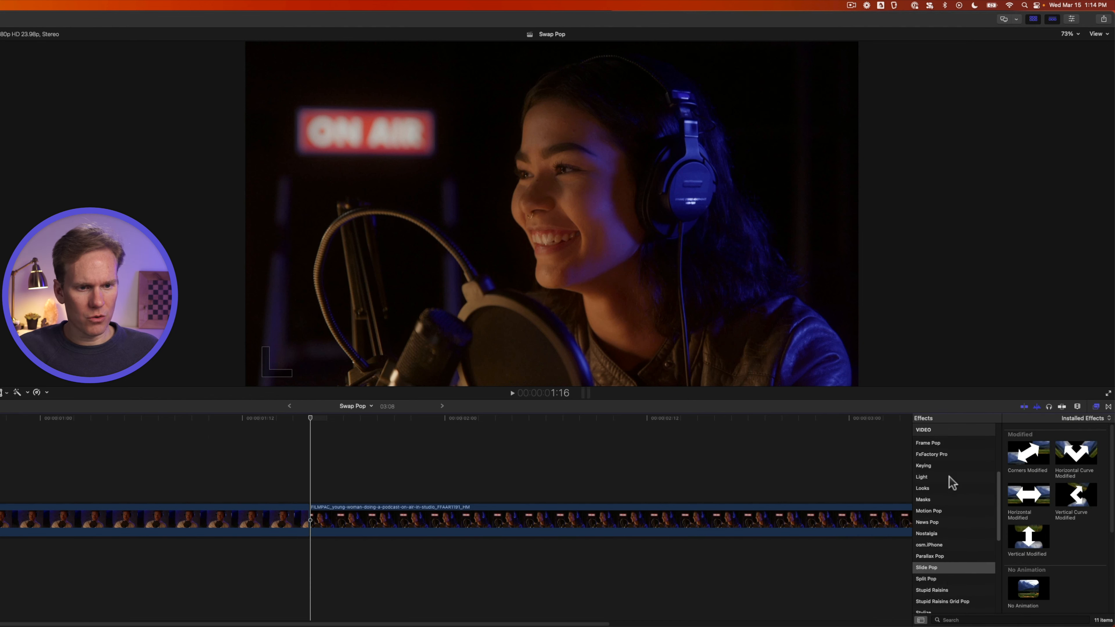
pyautogui.scroll(3, 949, 466)
pyautogui.click(949, 458)
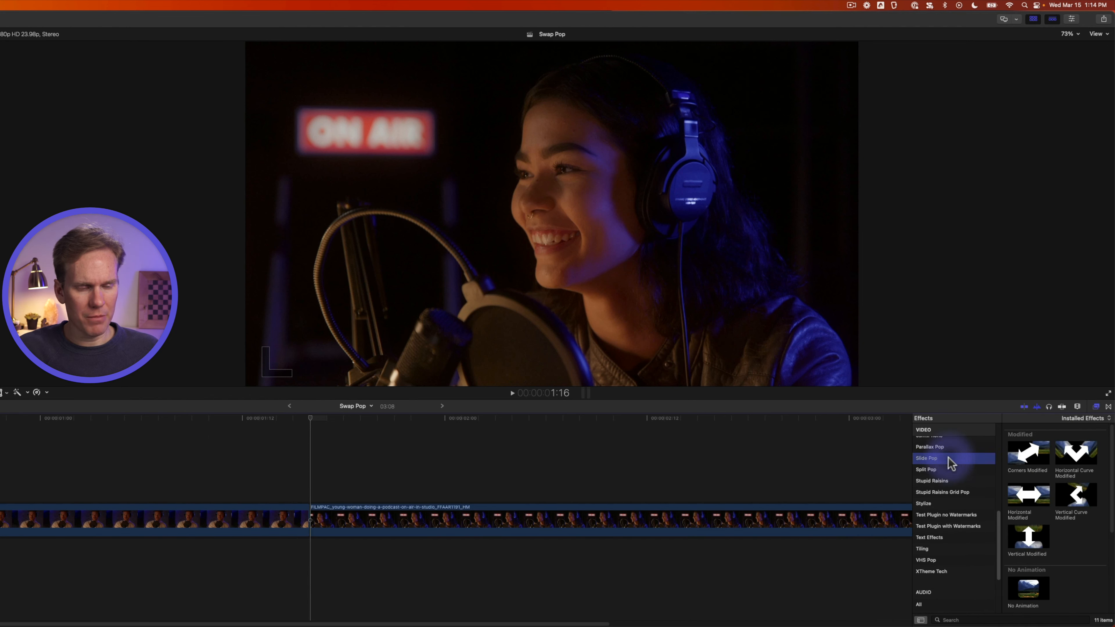
pyautogui.scroll(-3, 1086, 524)
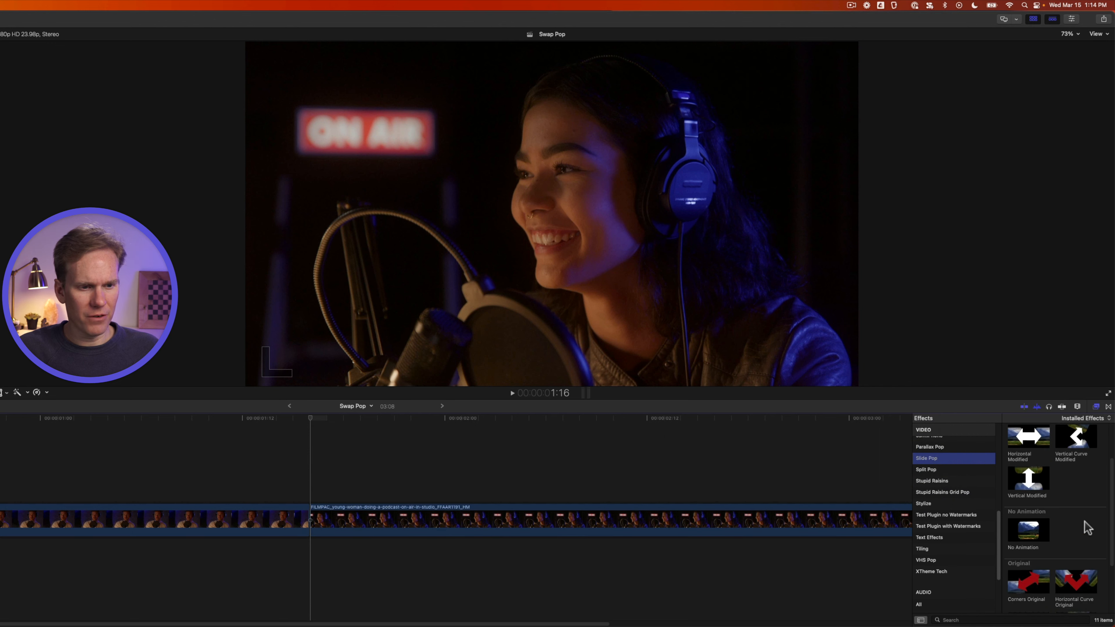
pyautogui.scroll(-3, 1084, 522)
pyautogui.scroll(6, 1083, 519)
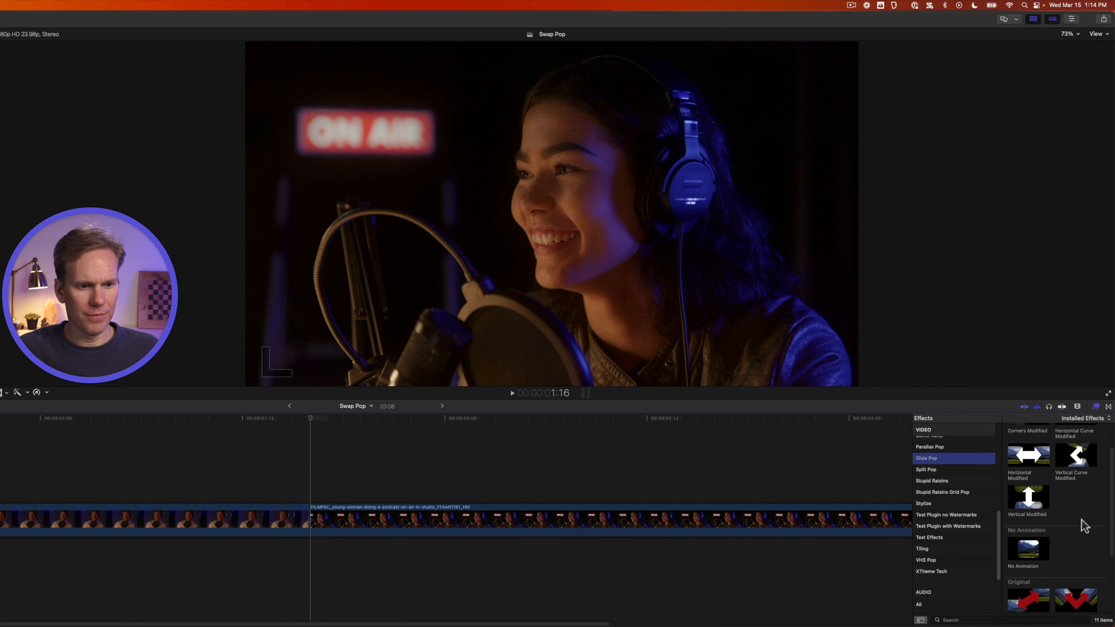
# Show the Transitions browser and view the Slide Pop transitions.
pyautogui.click(1109, 408)
pyautogui.scroll(3, 957, 483)
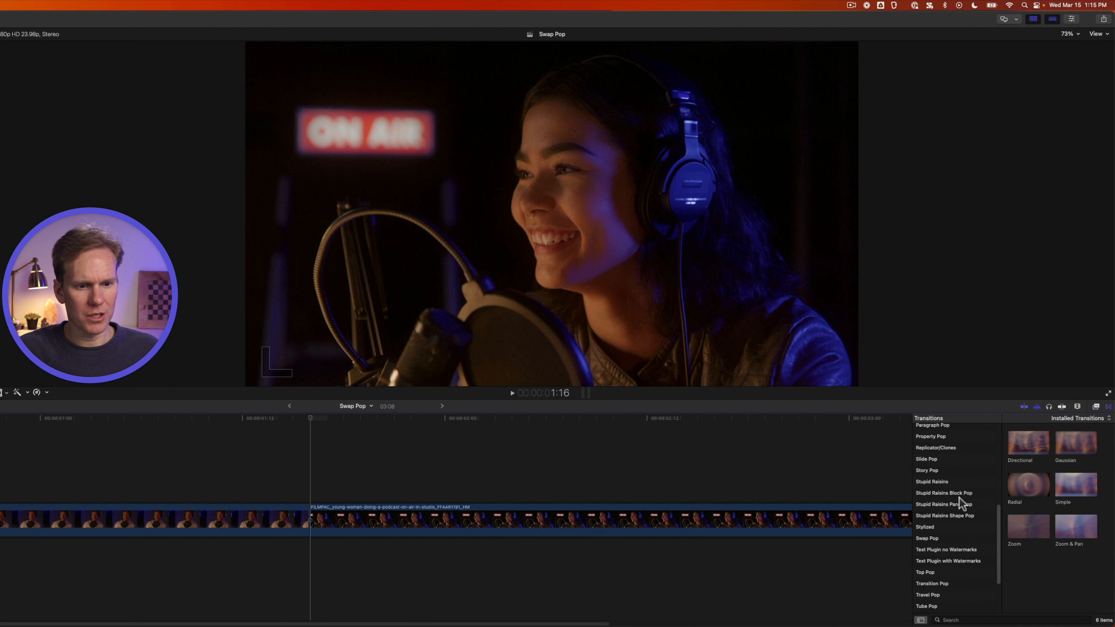
pyautogui.click(941, 458)
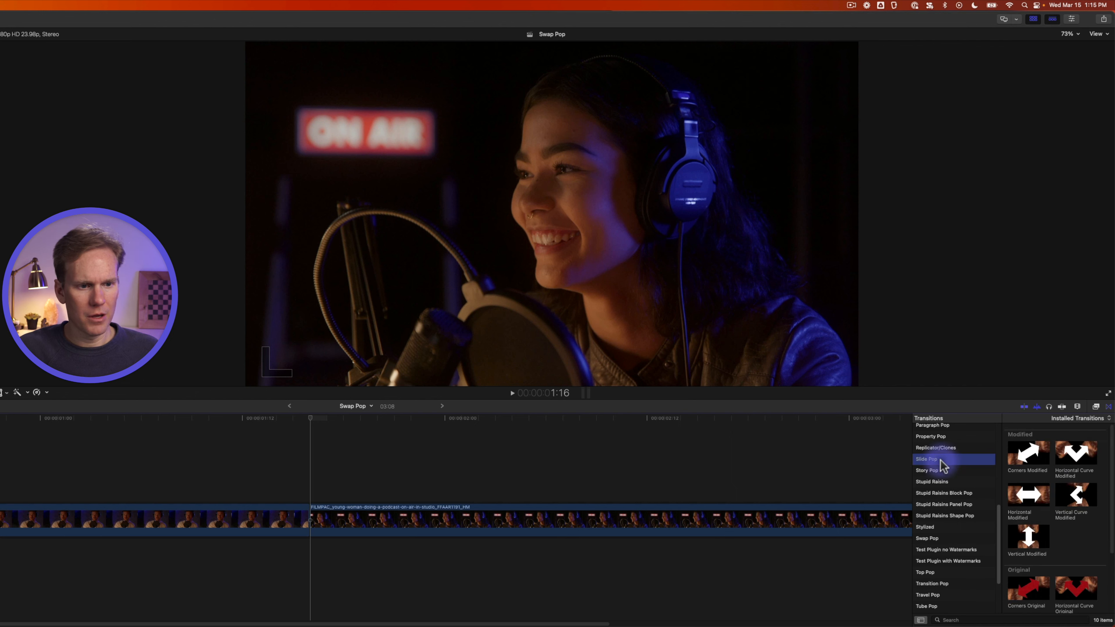
# Return to the Slide Pop effects, apply Horizontal Modified to the first timeline clip and play the clip.
pyautogui.click(1096, 408)
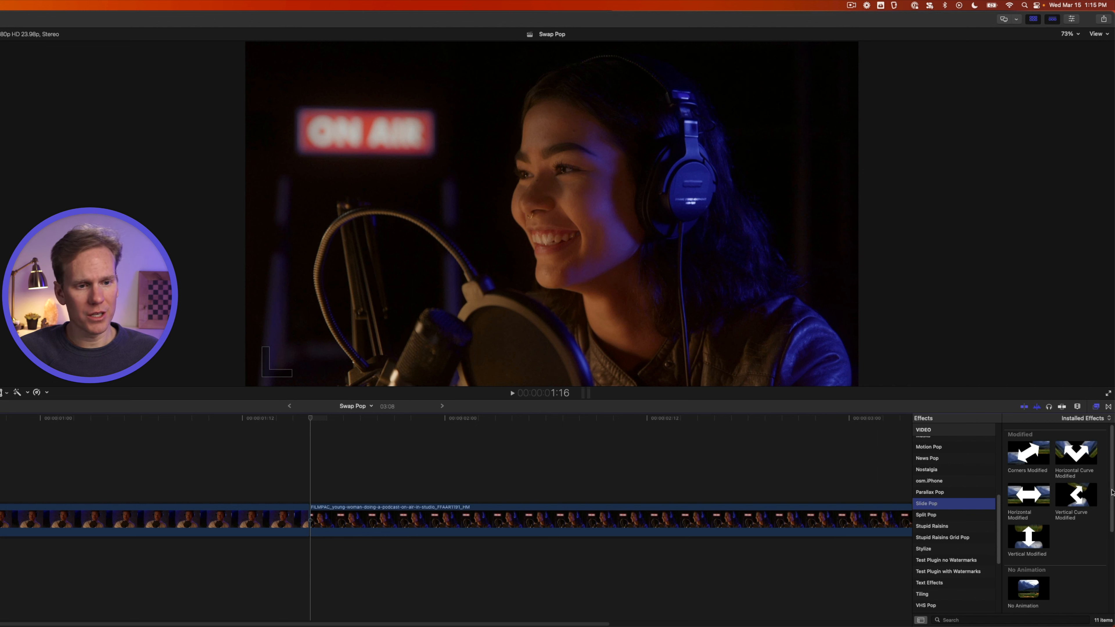
pyautogui.moveTo(1112, 492); pyautogui.dragTo(1110, 573)
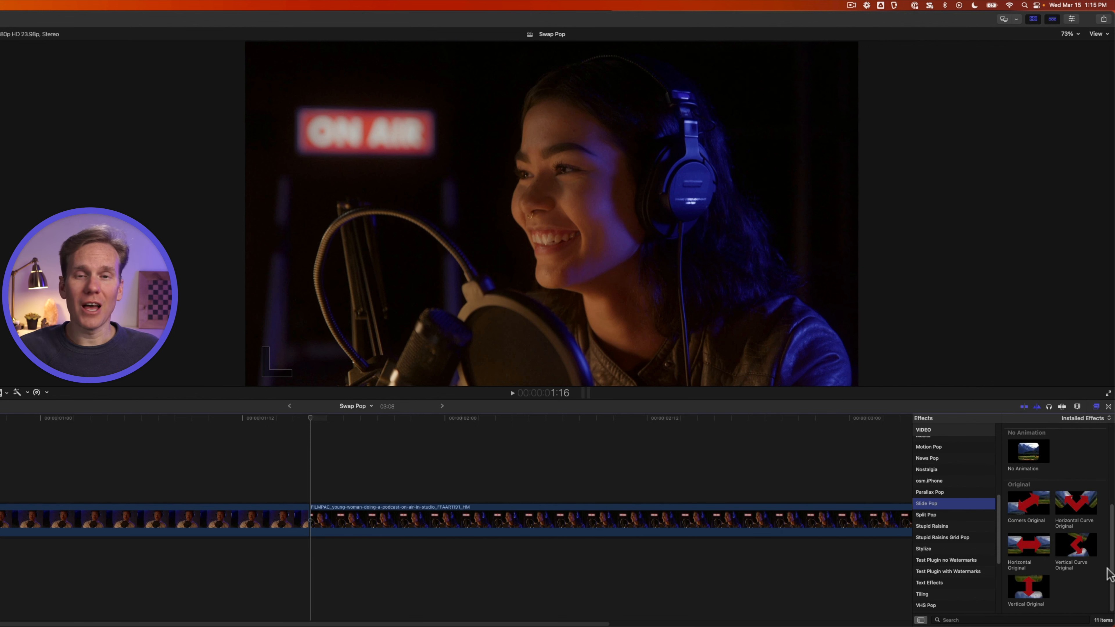
pyautogui.moveTo(1109, 573); pyautogui.dragTo(1104, 483)
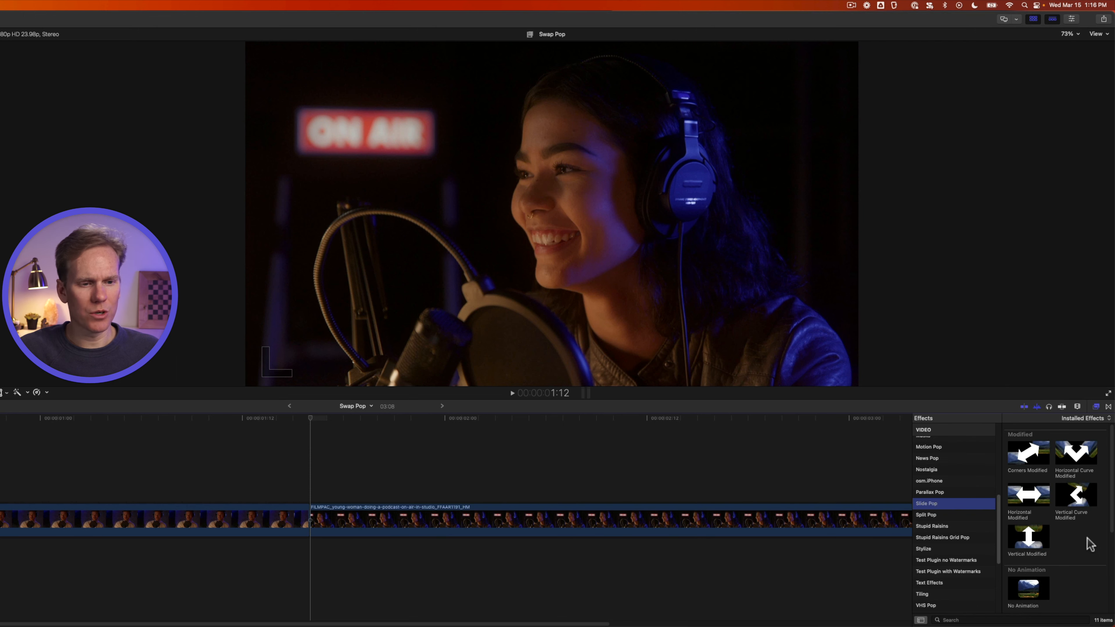
pyautogui.moveTo(1027, 496); pyautogui.dragTo(187, 520)
pyautogui.press('space')
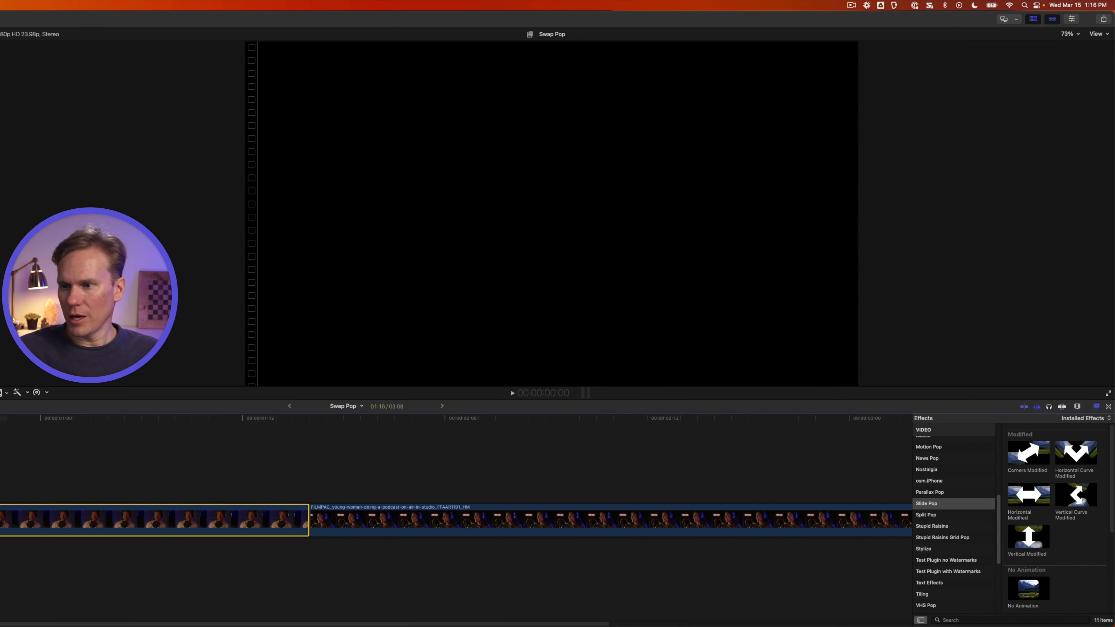
pyautogui.press('space')
pyautogui.press('space')
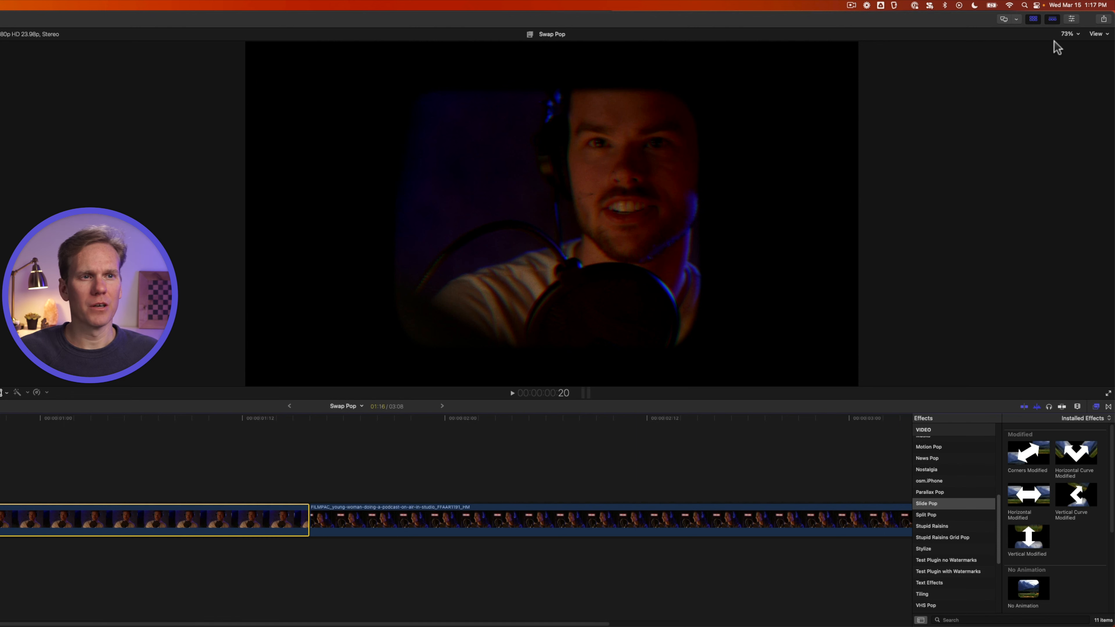
# Show the clip's video parameters in the inspector and compare the picture with the Horizontal Modified effect off and on.
pyautogui.click(1073, 20)
pyautogui.click(948, 34)
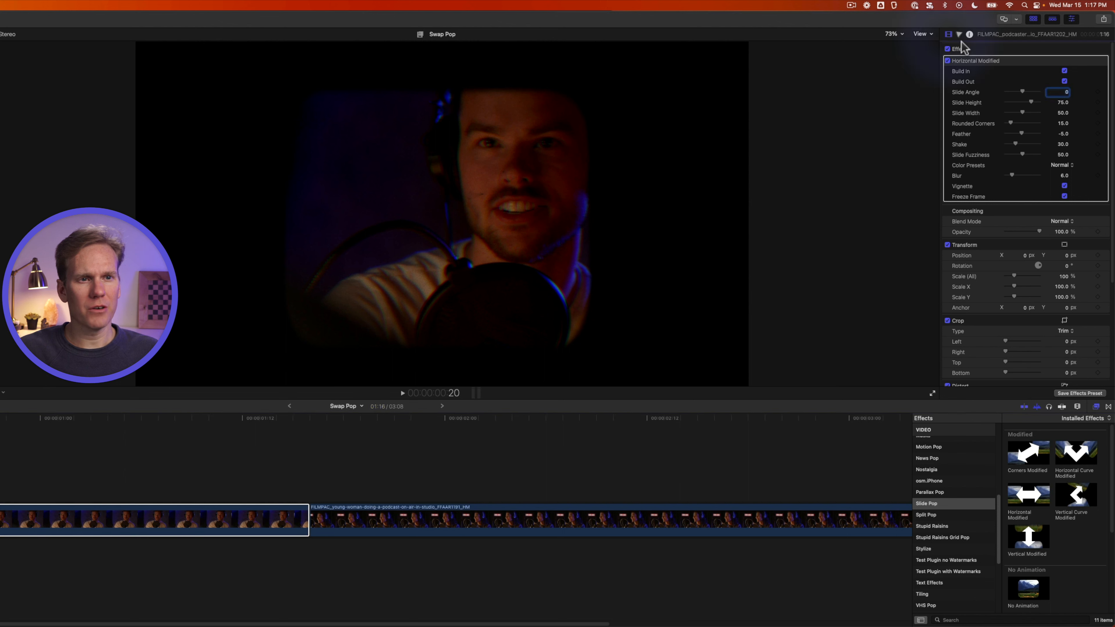
pyautogui.click(1018, 62)
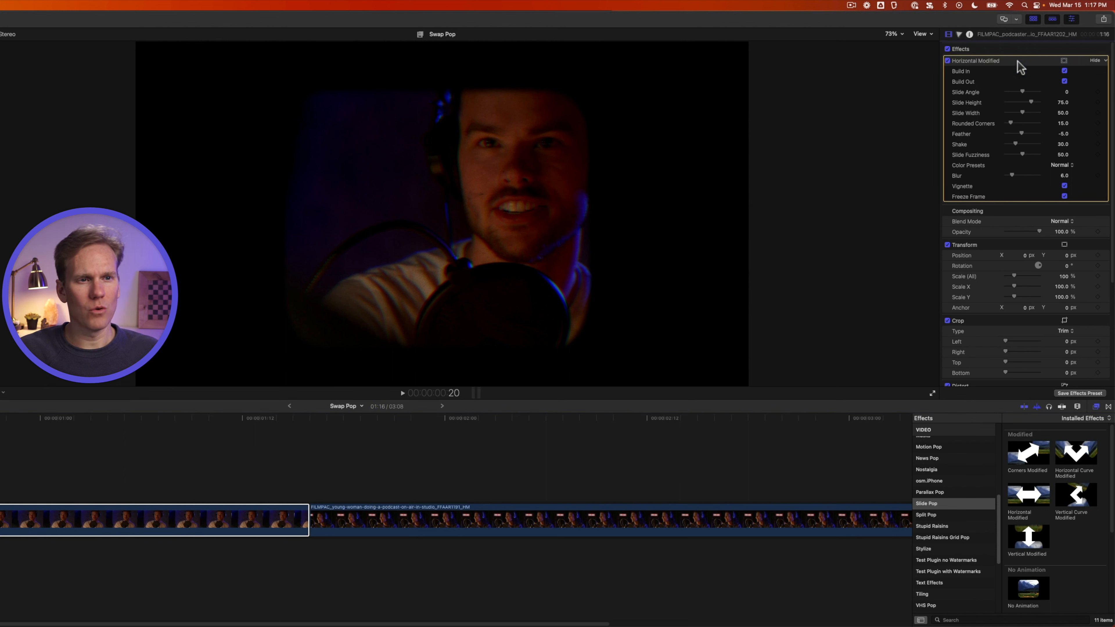
pyautogui.click(948, 61)
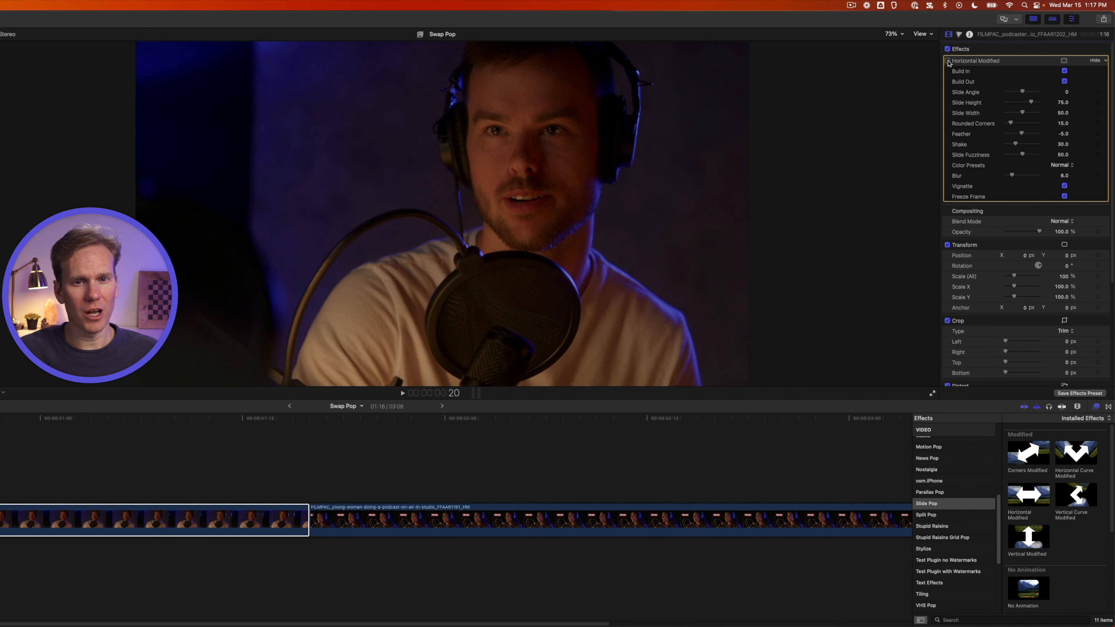
pyautogui.click(948, 61)
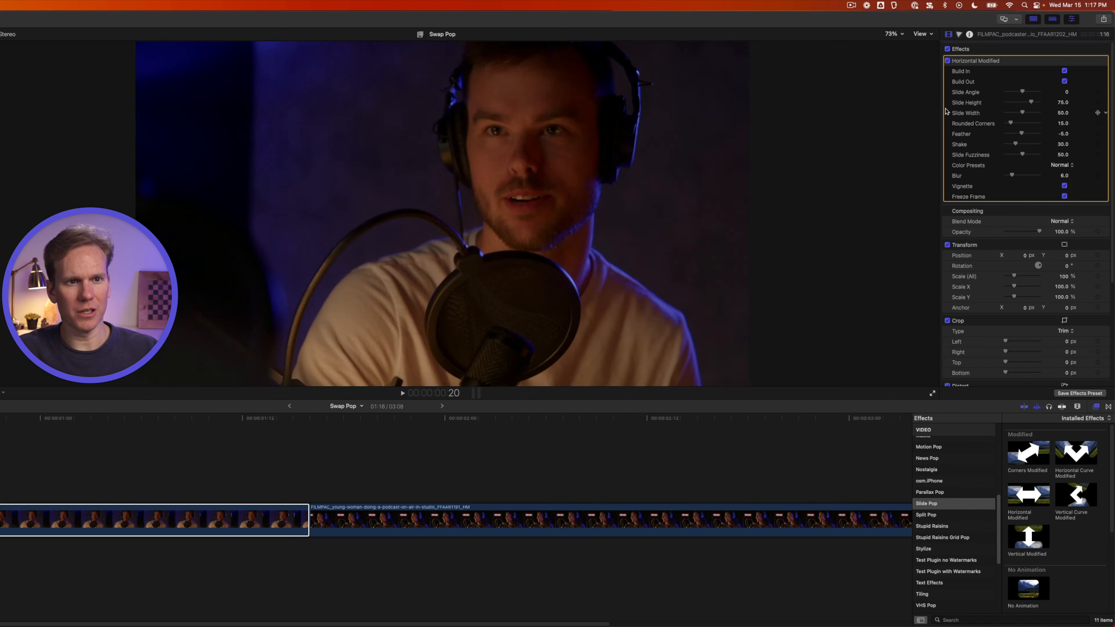
# Try playing the clip with Build In and Build Out turned off, and undo both changes.
pyautogui.click(1064, 71)
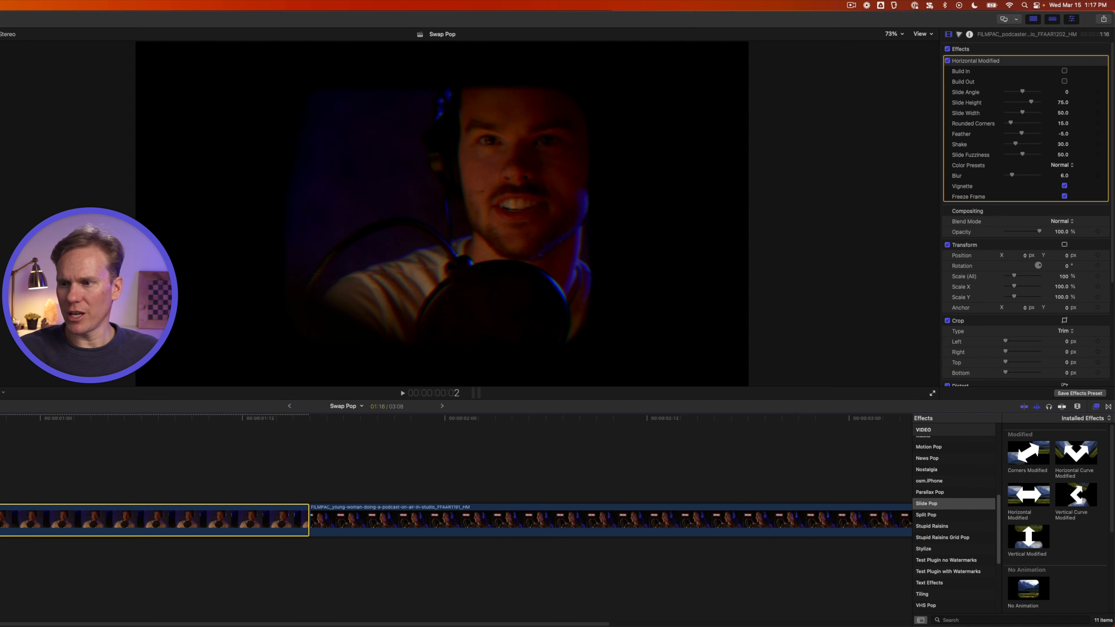
pyautogui.press('space')
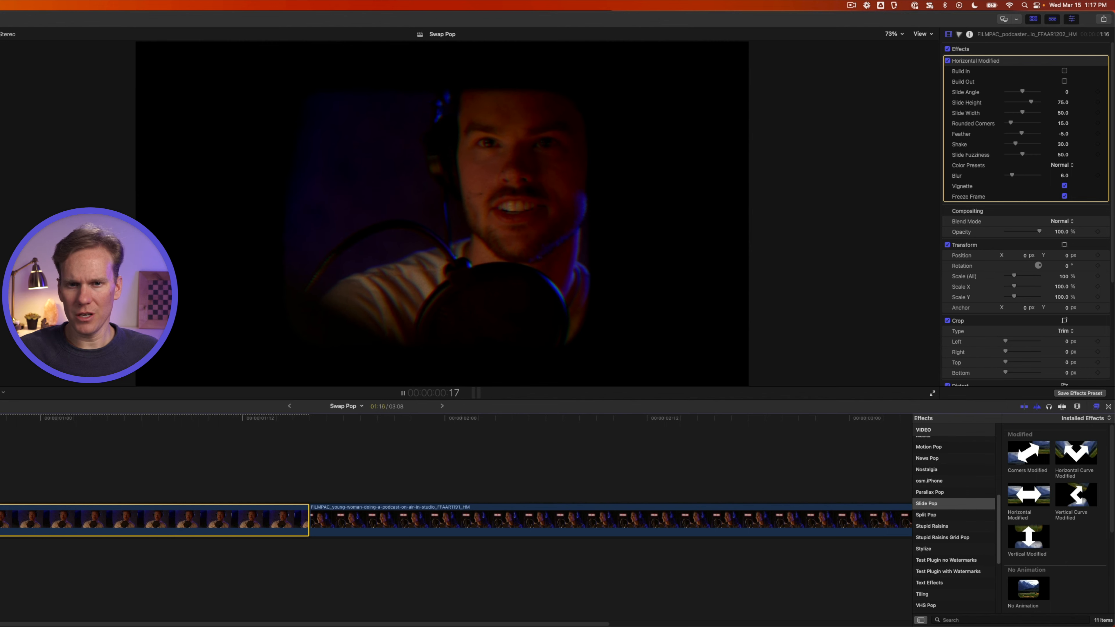
pyautogui.press('space')
pyautogui.press('super+z')
pyautogui.press('super+z')
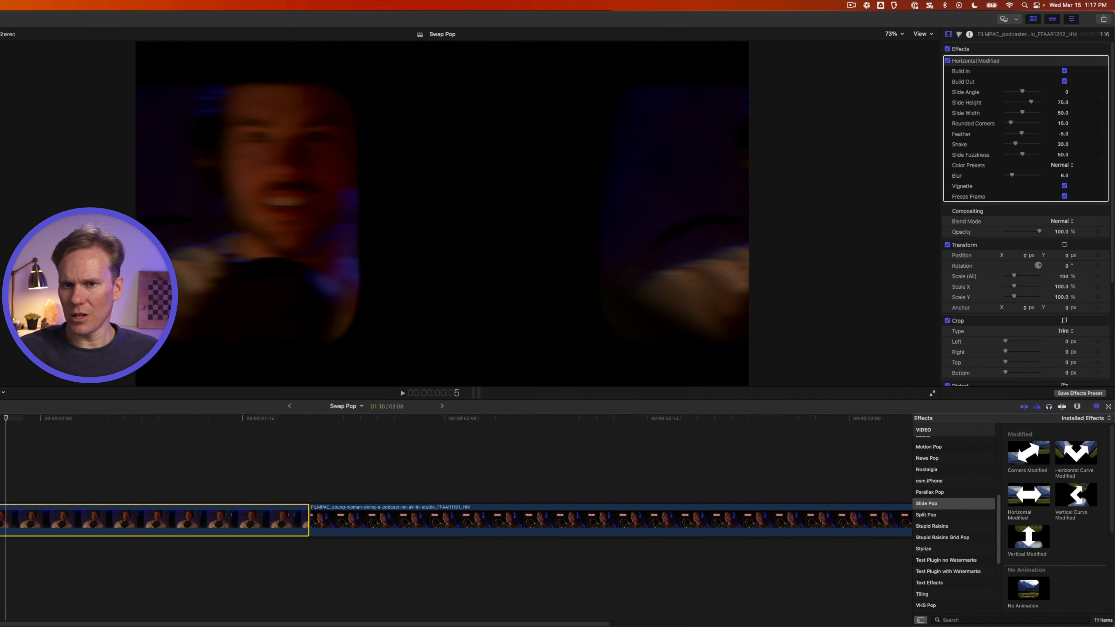
# Try a Slide Height of 88.25 and a Slide Width of 83.46 on the first clip's effect, and undo the changes.
pyautogui.press('super+shift+a')
pyautogui.click(4, 520)
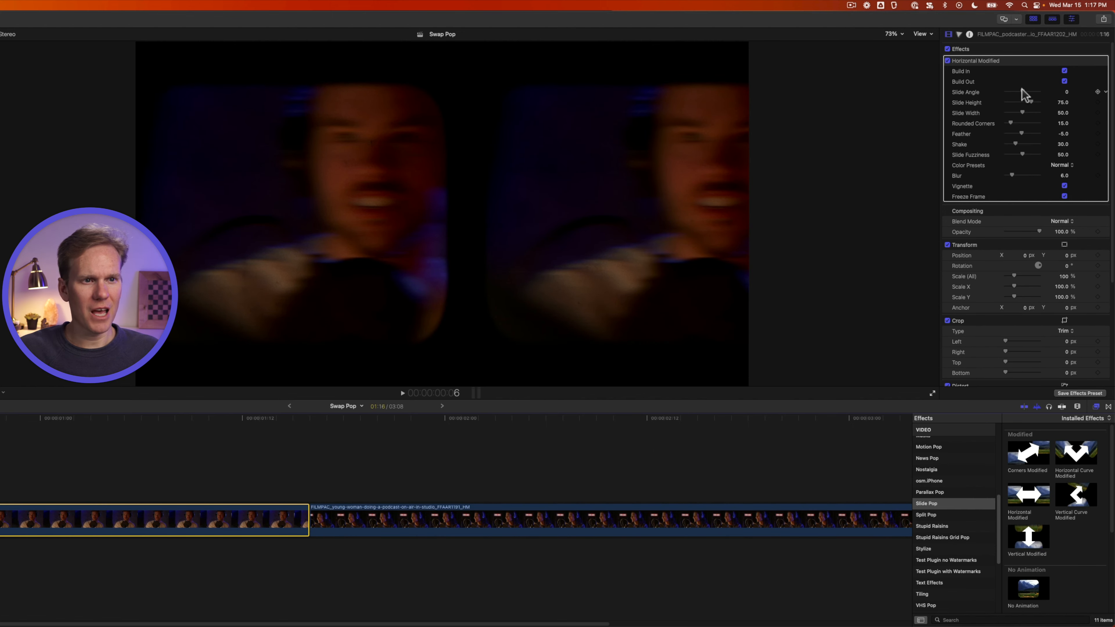
pyautogui.moveTo(1023, 92)
pyautogui.mouseDown()
pyautogui.moveTo(1020, 107)
pyautogui.moveTo(1037, 105)
pyautogui.mouseUp()
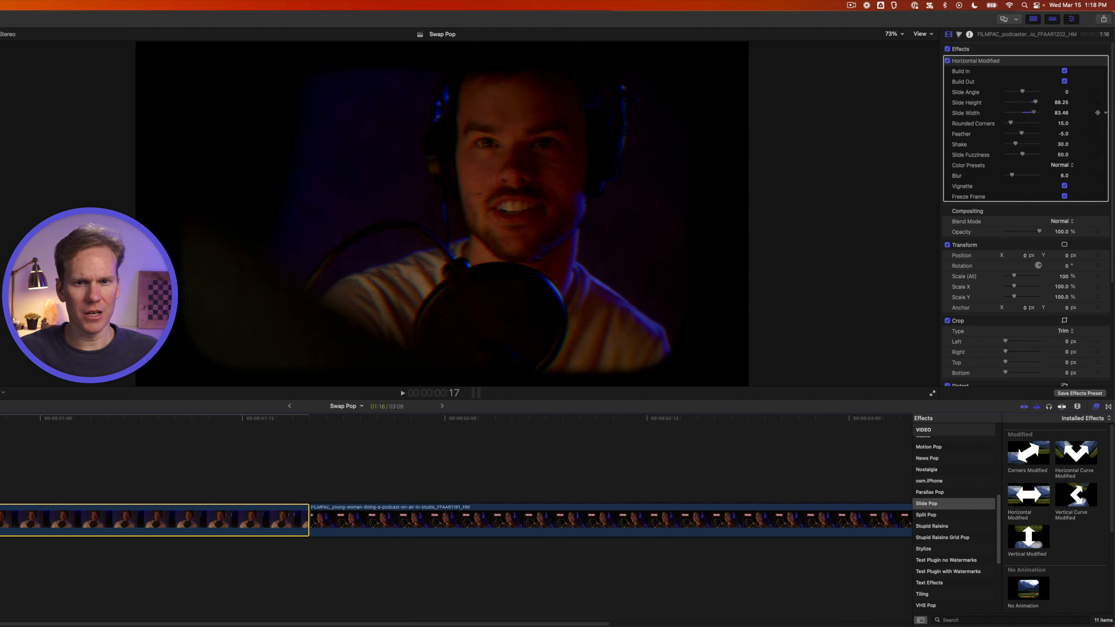
pyautogui.press('super+z')
# Try Rounded Corners at 0 and Feather at -43.67 on the slide, undoing each change.
pyautogui.moveTo(1011, 124)
pyautogui.mouseDown()
pyautogui.moveTo(1021, 123)
pyautogui.moveTo(1006, 124)
pyautogui.mouseUp()
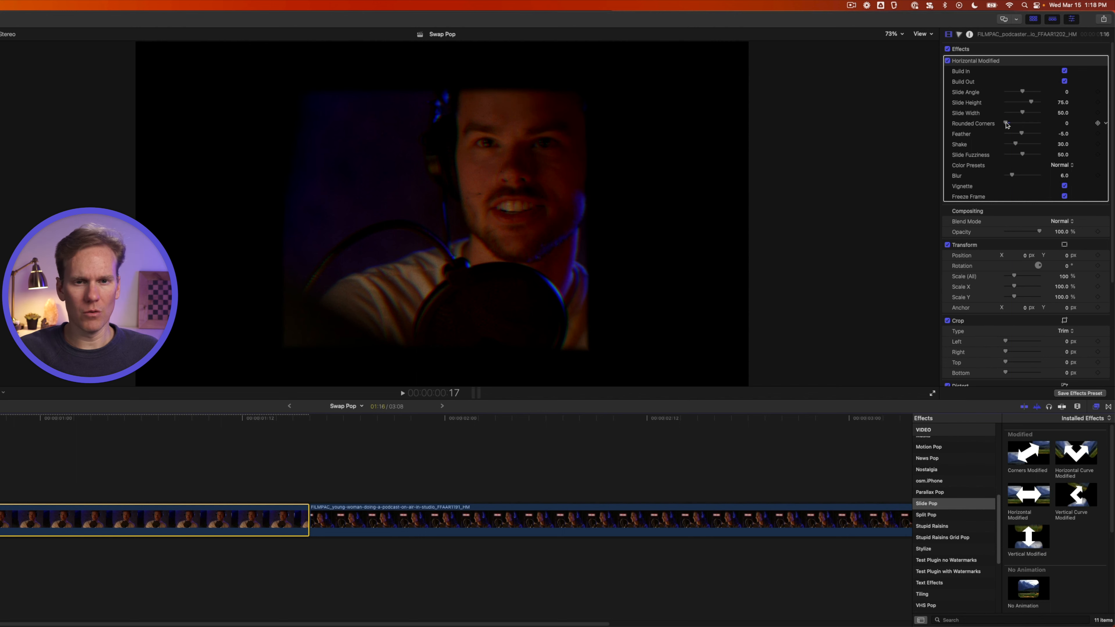
pyautogui.press('super+z')
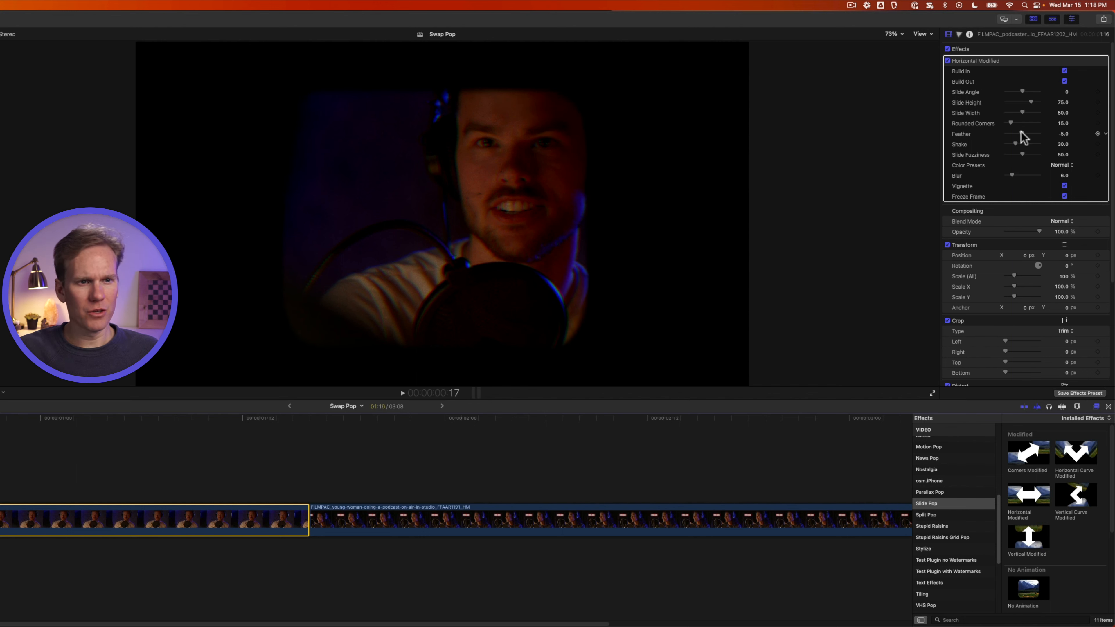
pyautogui.moveTo(1022, 133); pyautogui.dragTo(1017, 138)
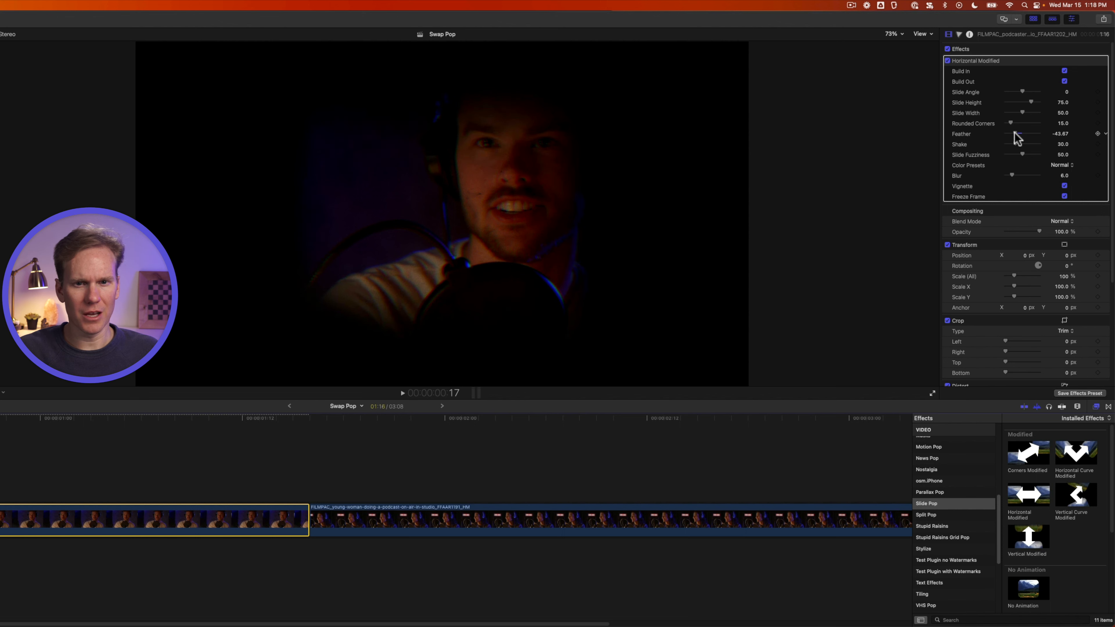
pyautogui.press('super+z')
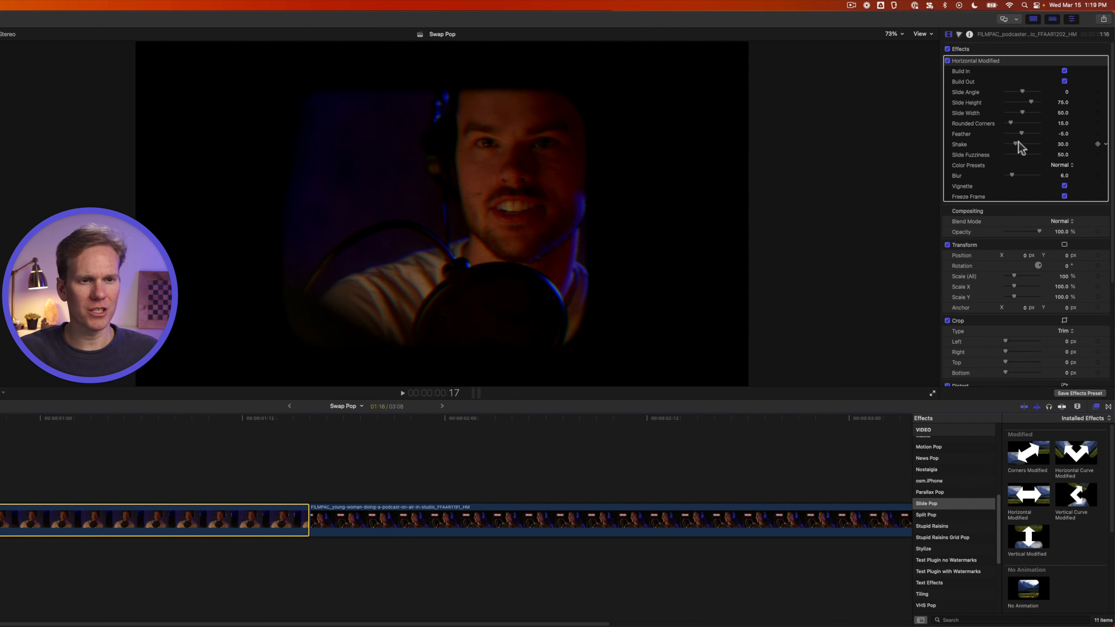
# Try a Shake of 81.03 and undo it, and try adjusting the Slide Fuzziness.
pyautogui.moveTo(1017, 145); pyautogui.dragTo(1033, 145)
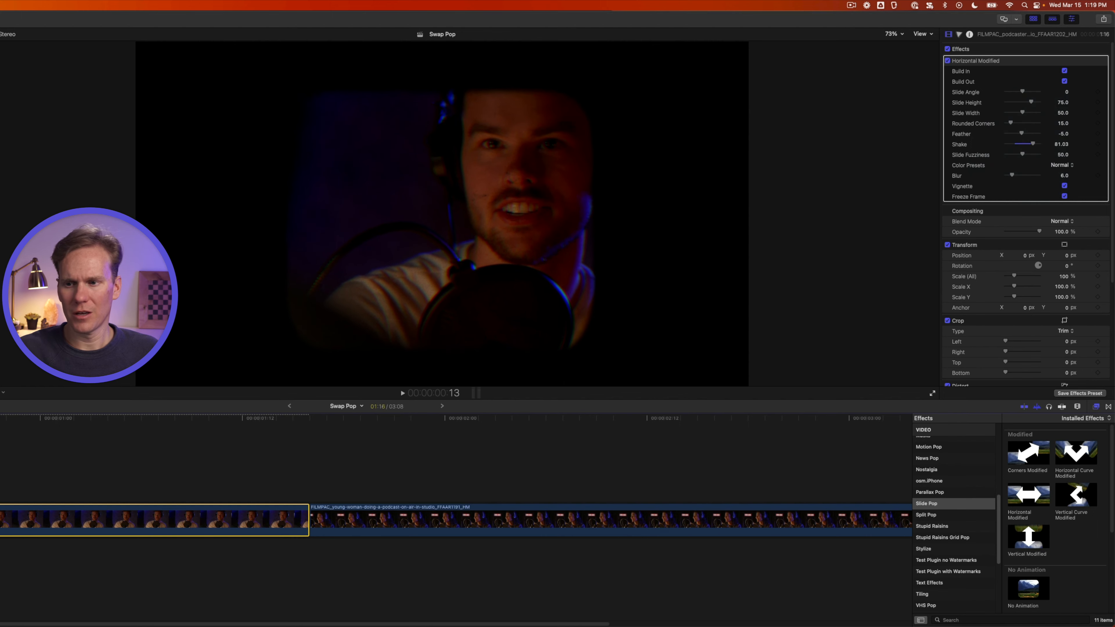
pyautogui.click(8, 472)
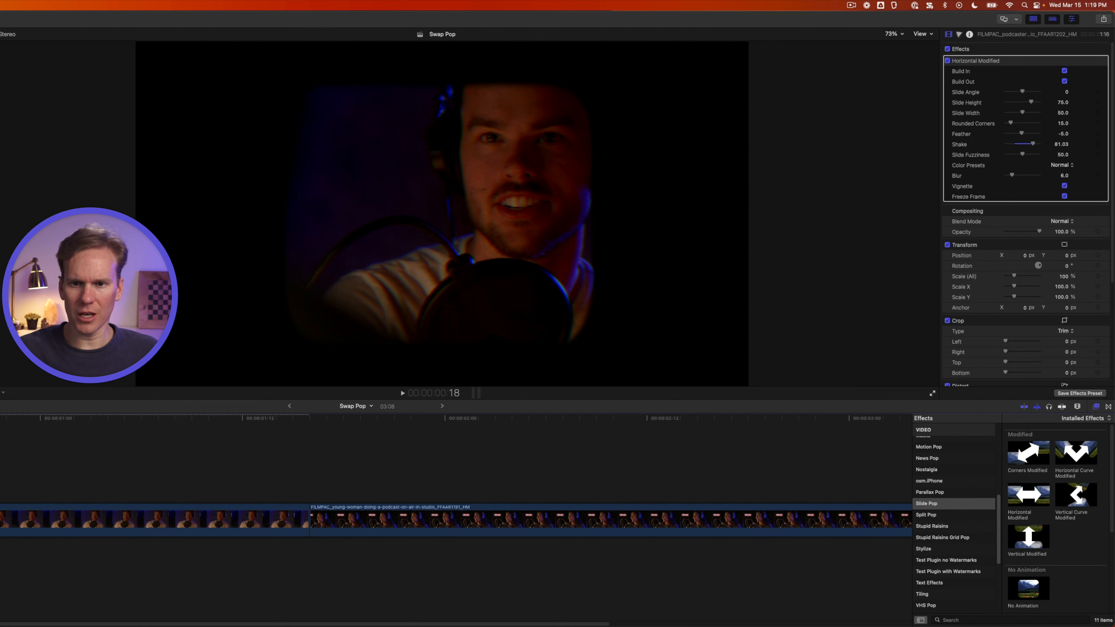
pyautogui.press('super+z')
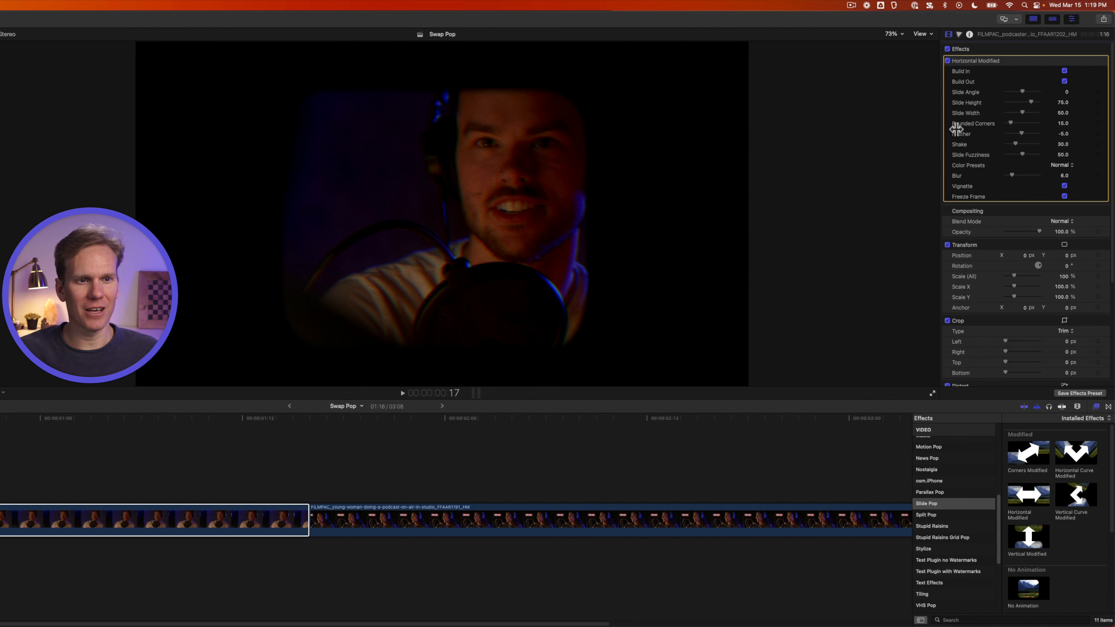
pyautogui.moveTo(1021, 151)
pyautogui.mouseDown()
pyautogui.moveTo(1046, 152)
pyautogui.moveTo(1009, 153)
pyautogui.moveTo(1022, 154)
pyautogui.mouseUp()
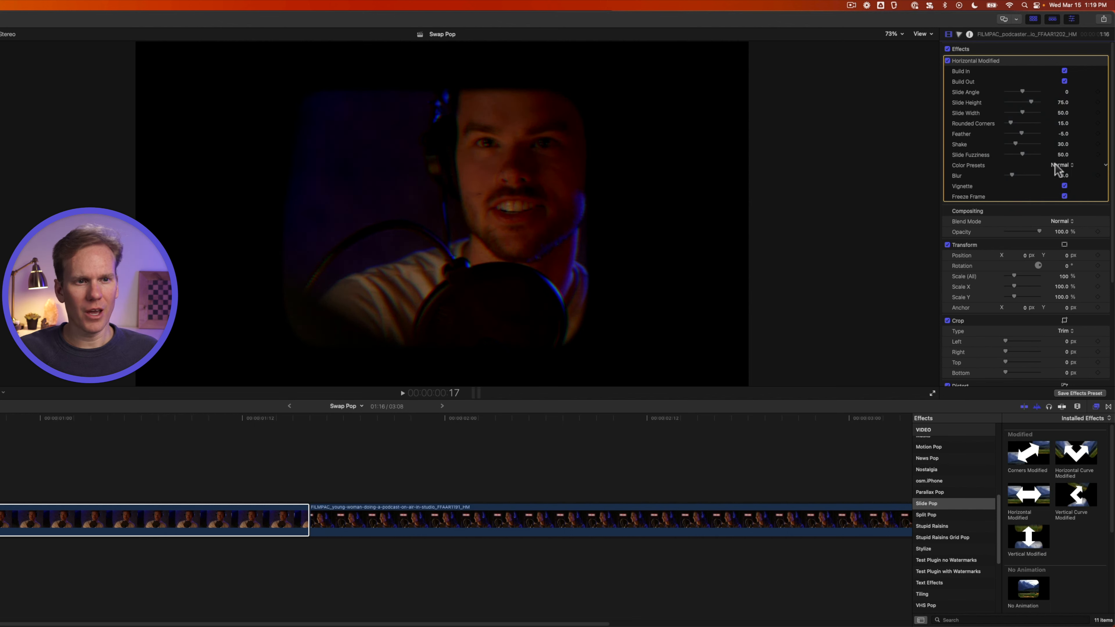
# Set the effect's color preset to Pink Pony, play the clip, and raise Blur to 18.0.
pyautogui.click(1061, 166)
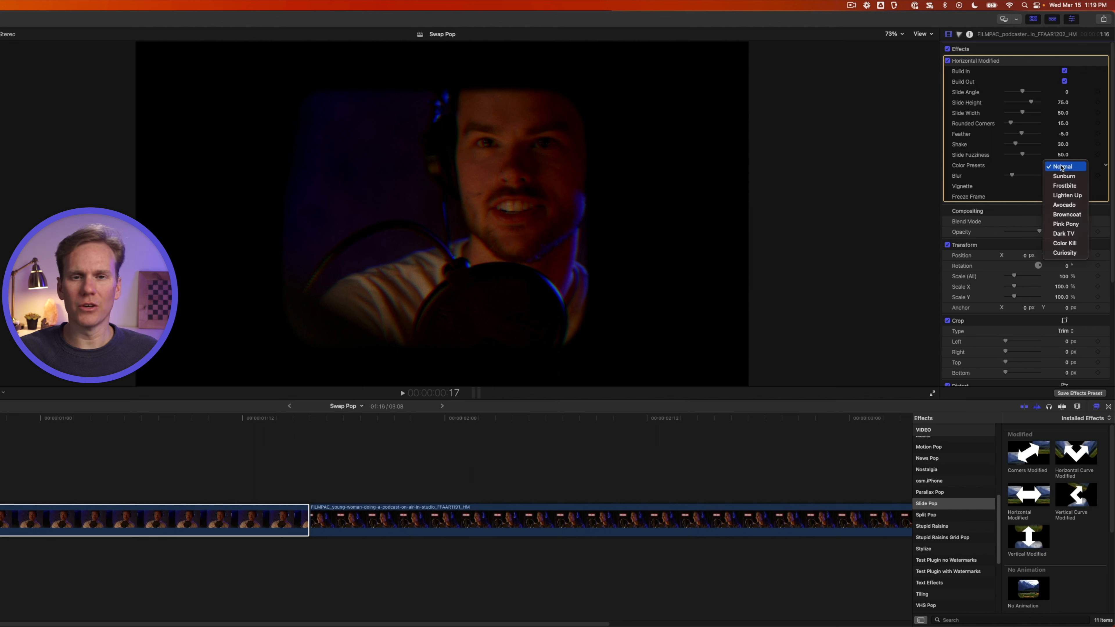
pyautogui.click(1066, 224)
pyautogui.press('space')
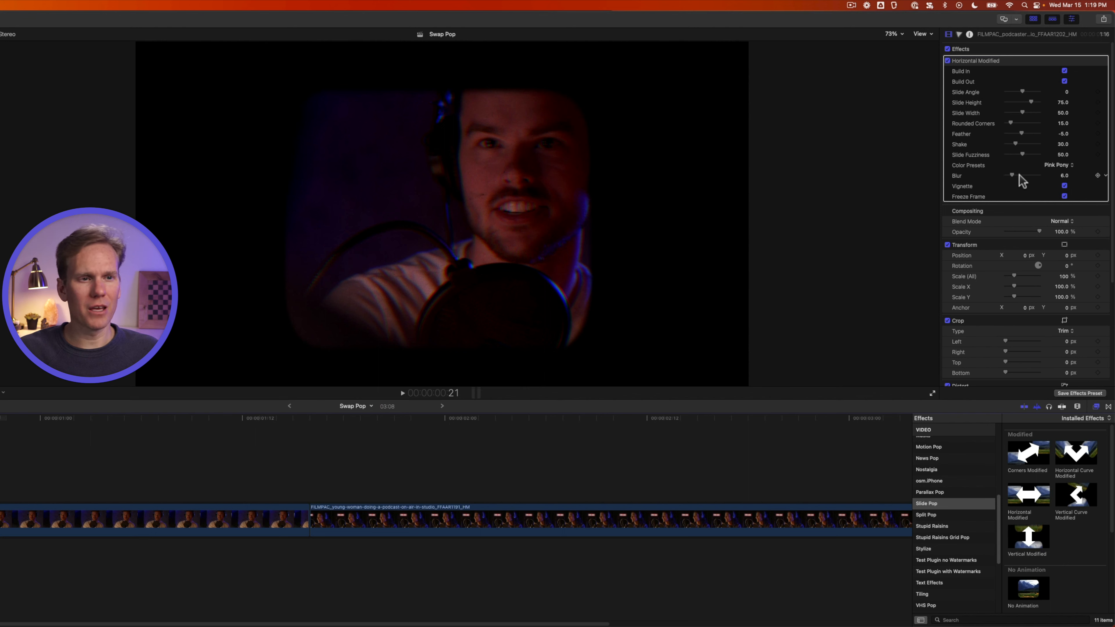
pyautogui.moveTo(1014, 174)
pyautogui.mouseDown()
pyautogui.moveTo(1037, 174)
pyautogui.moveTo(1022, 174)
pyautogui.mouseUp()
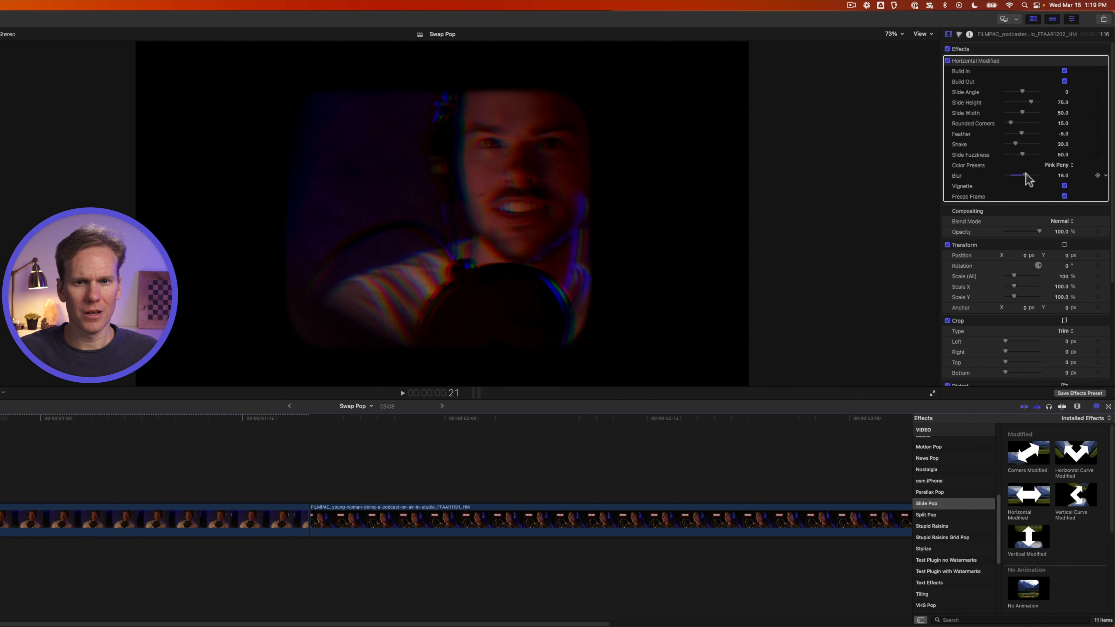
# Compare the picture with Vignette off and on, and play the clip with Freeze Frame turned off.
pyautogui.click(1065, 186)
pyautogui.click(1065, 187)
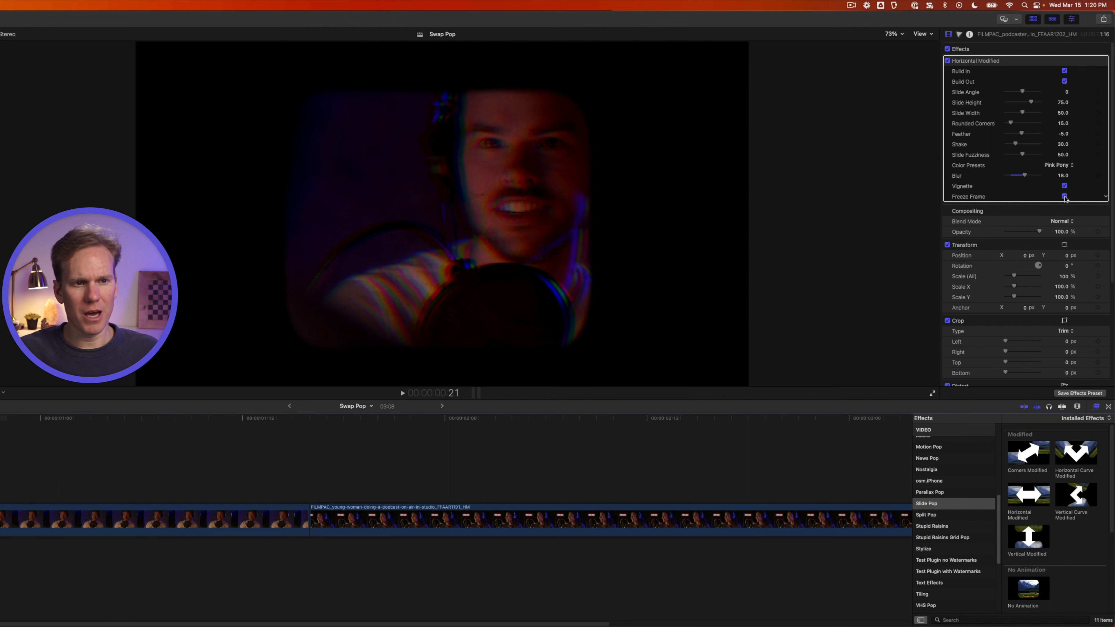
pyautogui.click(1065, 197)
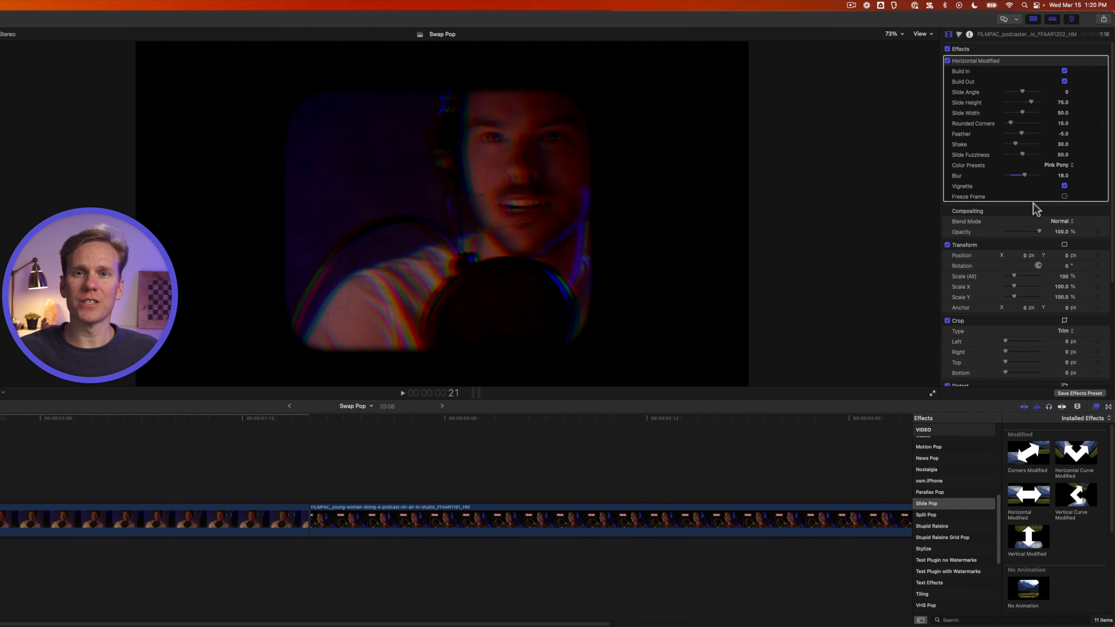
pyautogui.press('space')
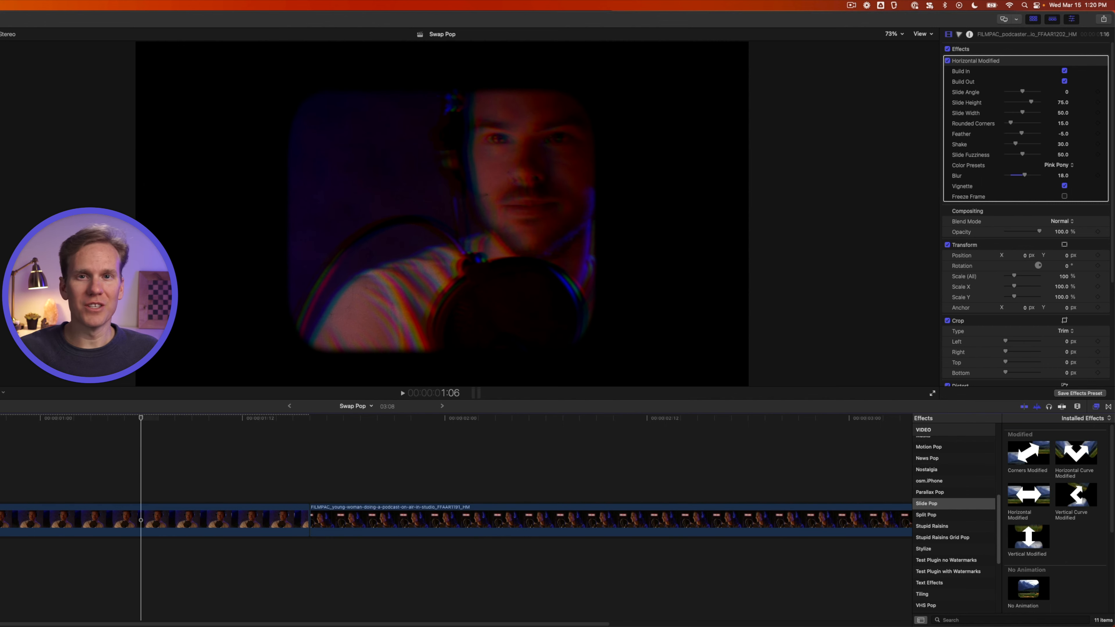
# Replay the clip with Freeze Frame turned back on, and delete the Horizontal Modified effect from it.
pyautogui.click(1064, 196)
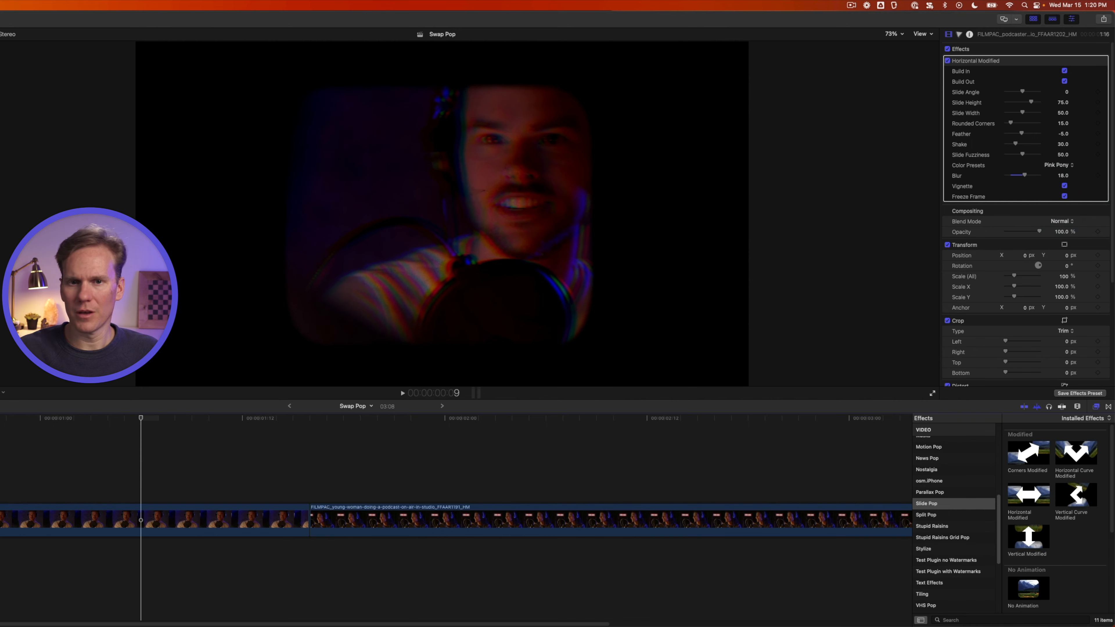
pyautogui.press('space')
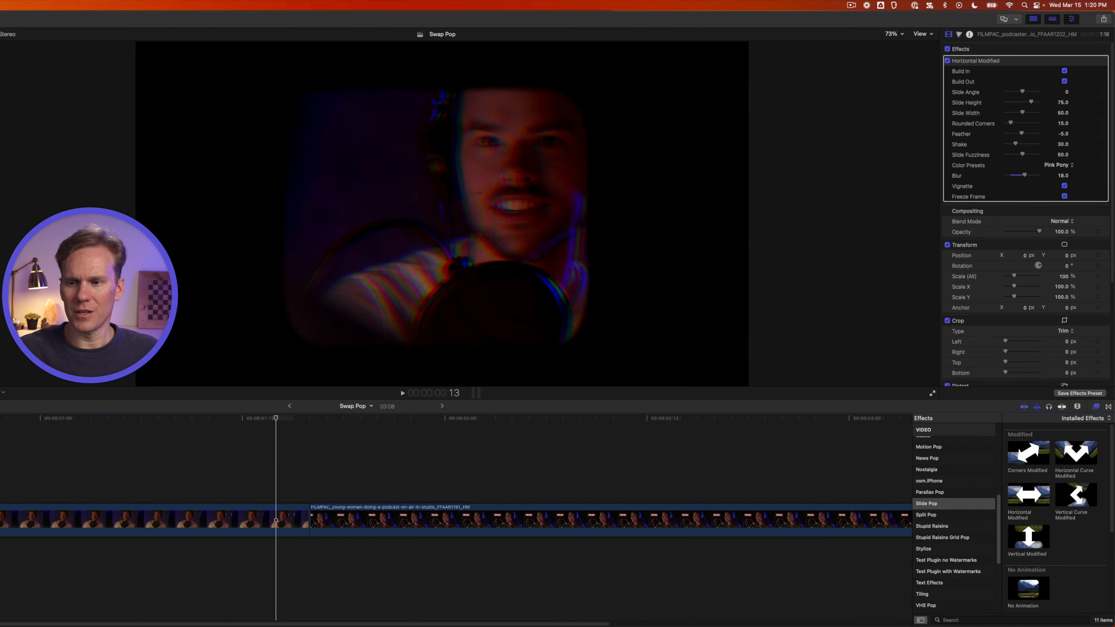
pyautogui.click(276, 520)
pyautogui.click(996, 64)
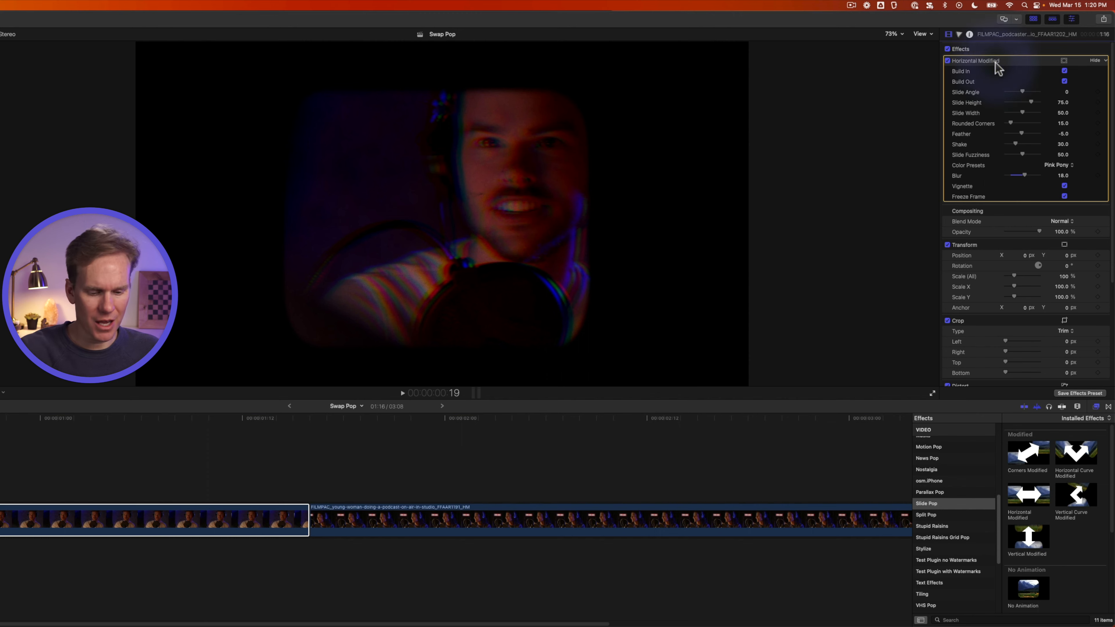
pyautogui.press('Delete')
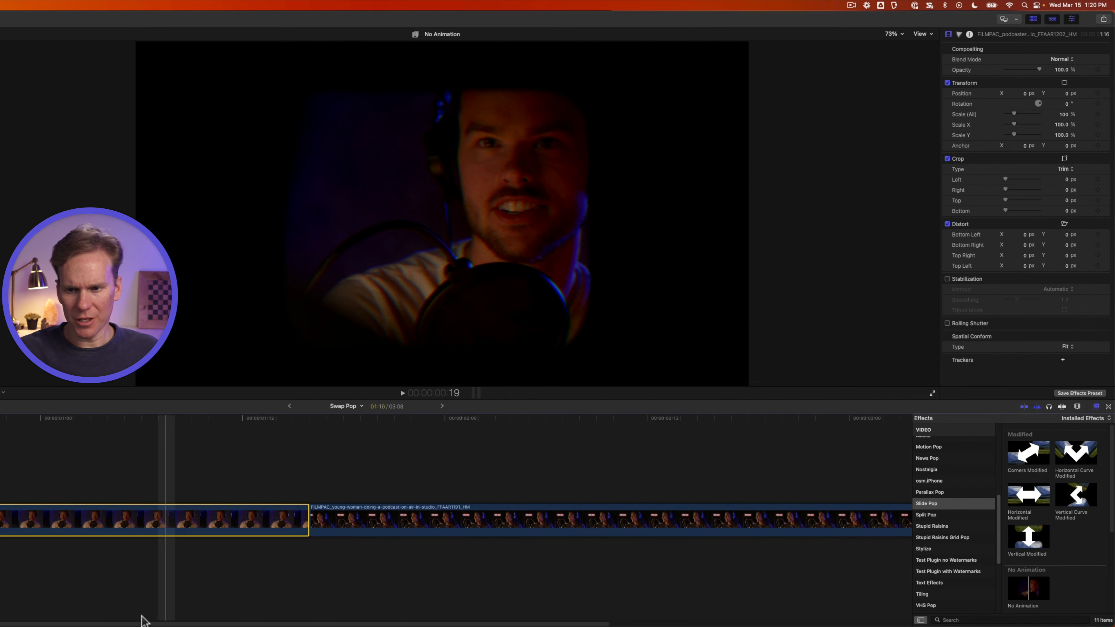
# Apply the Slide Pop No Animation effect to the podcaster clip and play it from the start.
pyautogui.doubleClick(1028, 588)
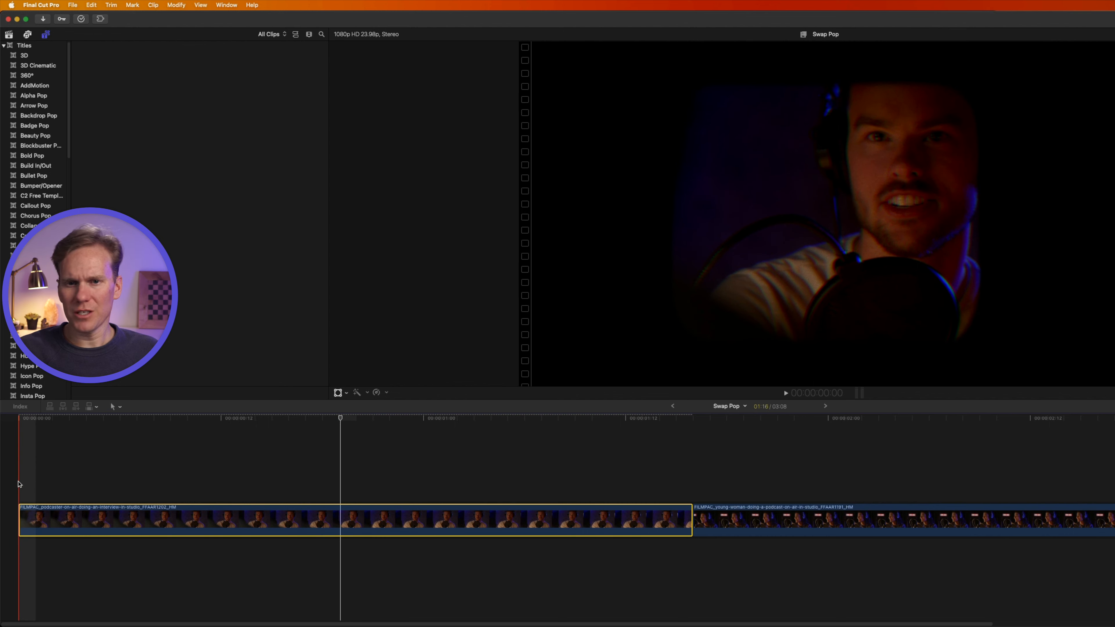
pyautogui.press('space')
pyautogui.press('space')
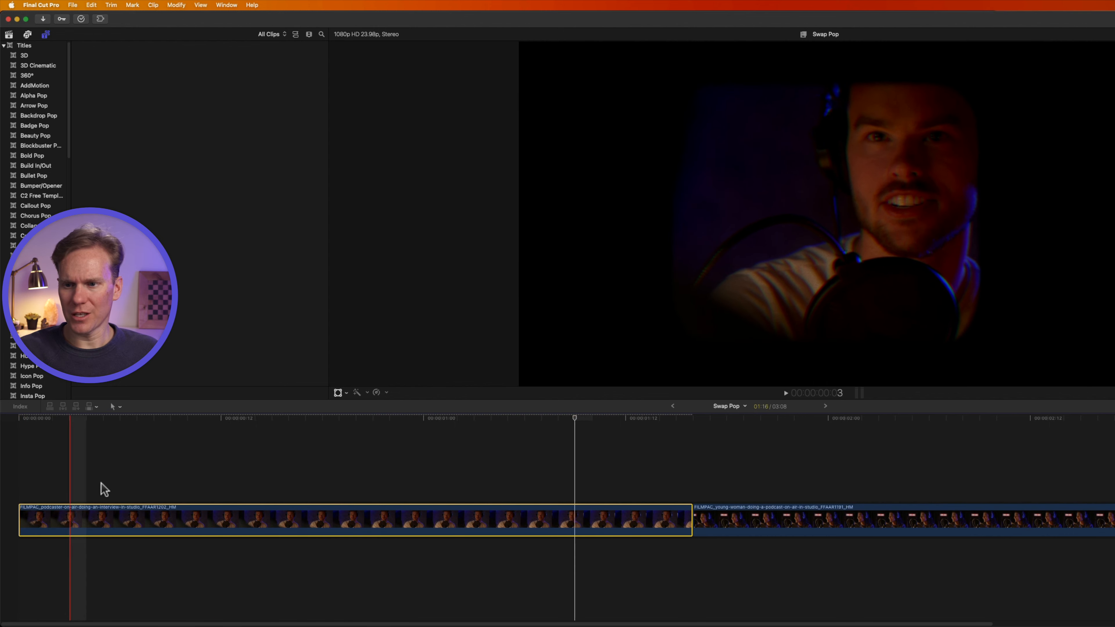
pyautogui.click(368, 523)
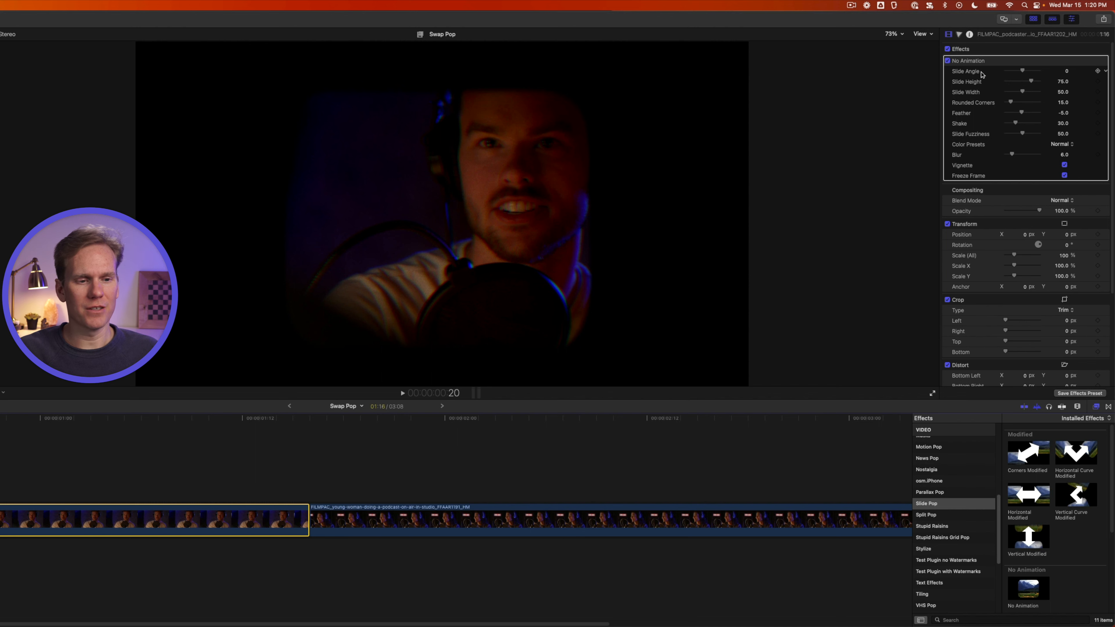
# Remove the No Animation effect from the clip and browse the Slide Pop transitions, including the Original group.
pyautogui.click(1077, 556)
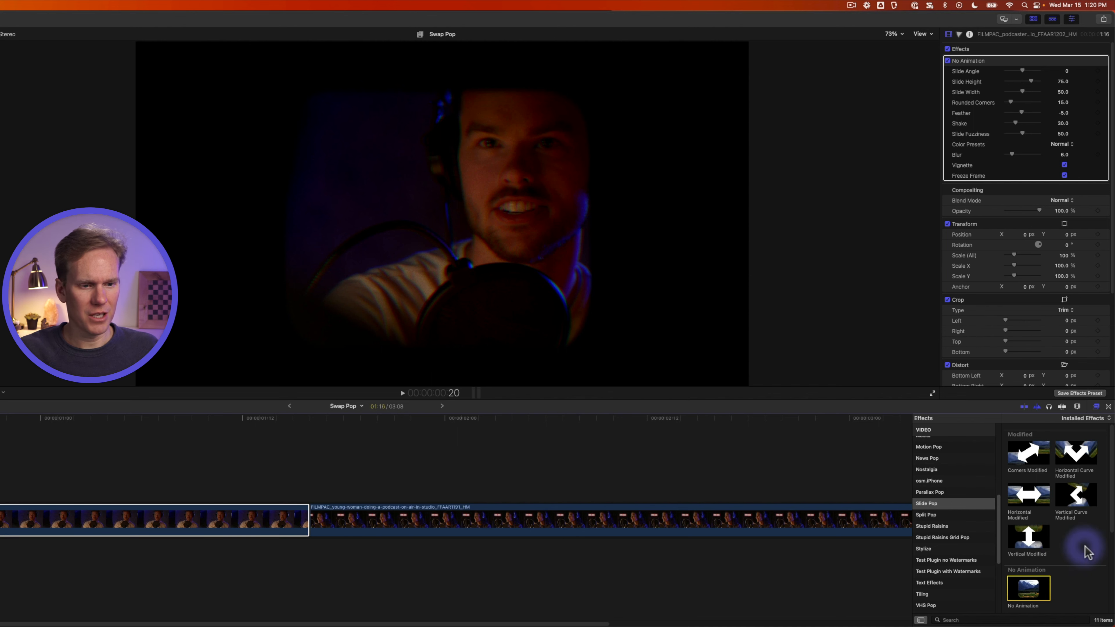
pyautogui.scroll(-4, 1087, 553)
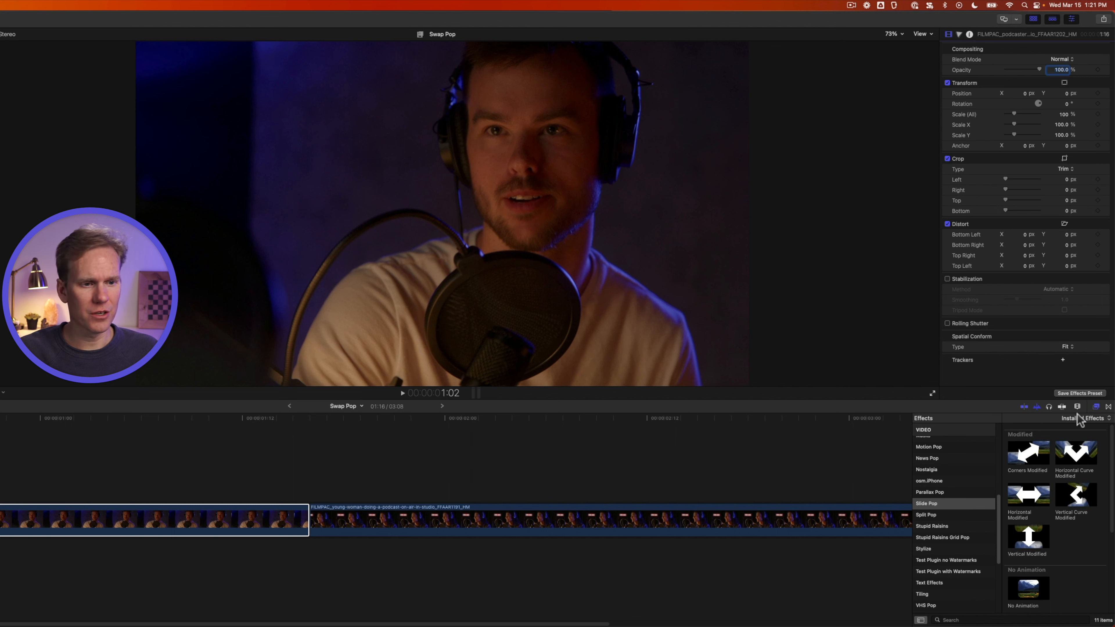
pyautogui.click(1109, 407)
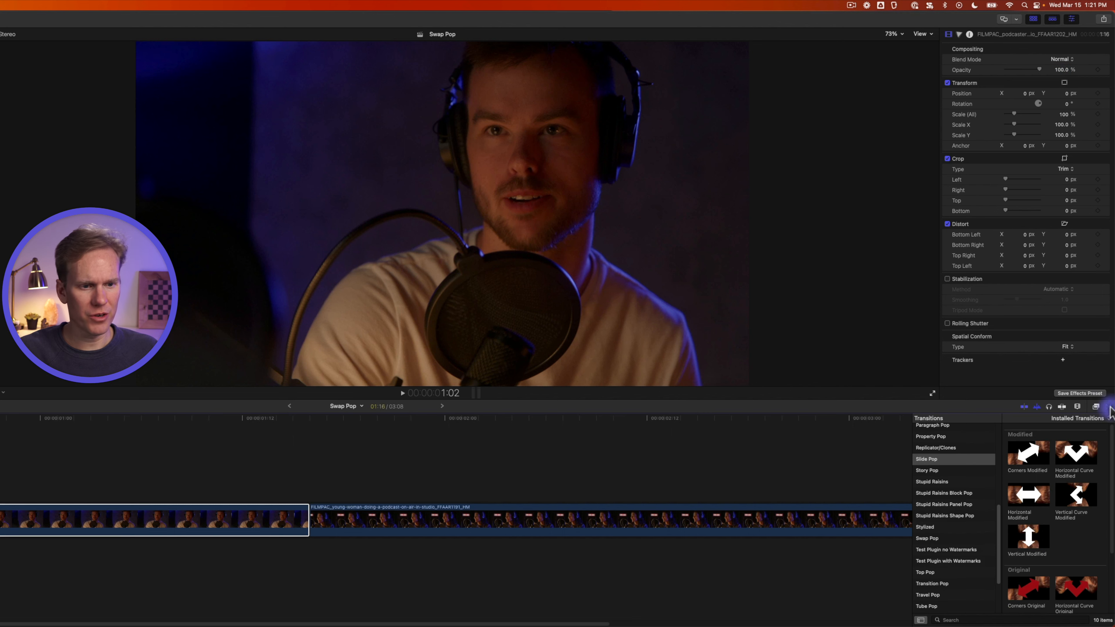
pyautogui.click(958, 461)
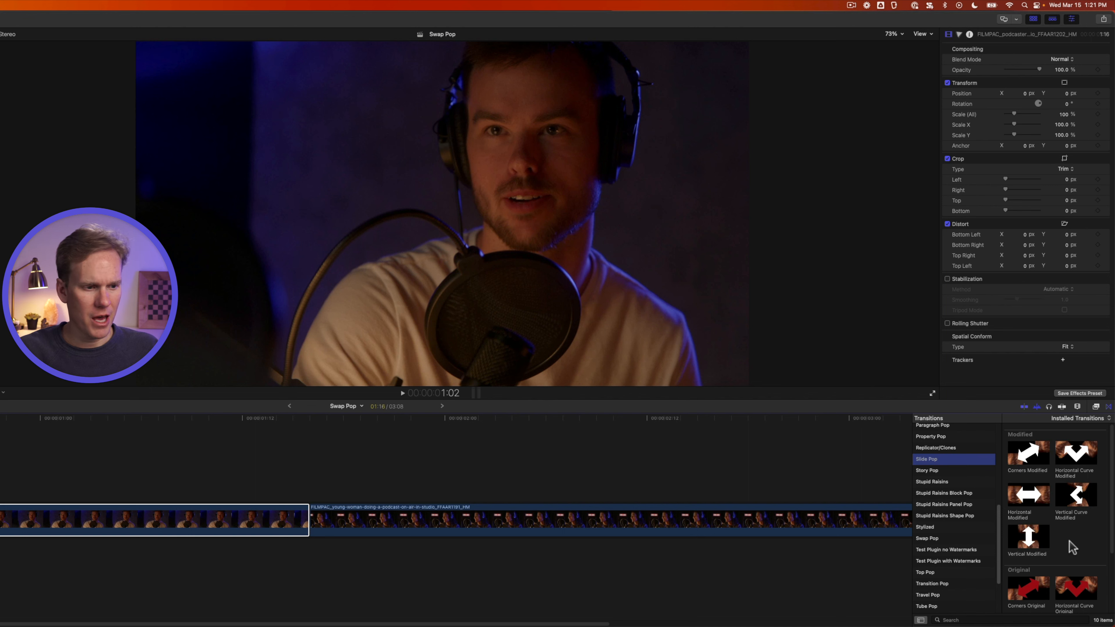
pyautogui.scroll(-2, 1074, 535)
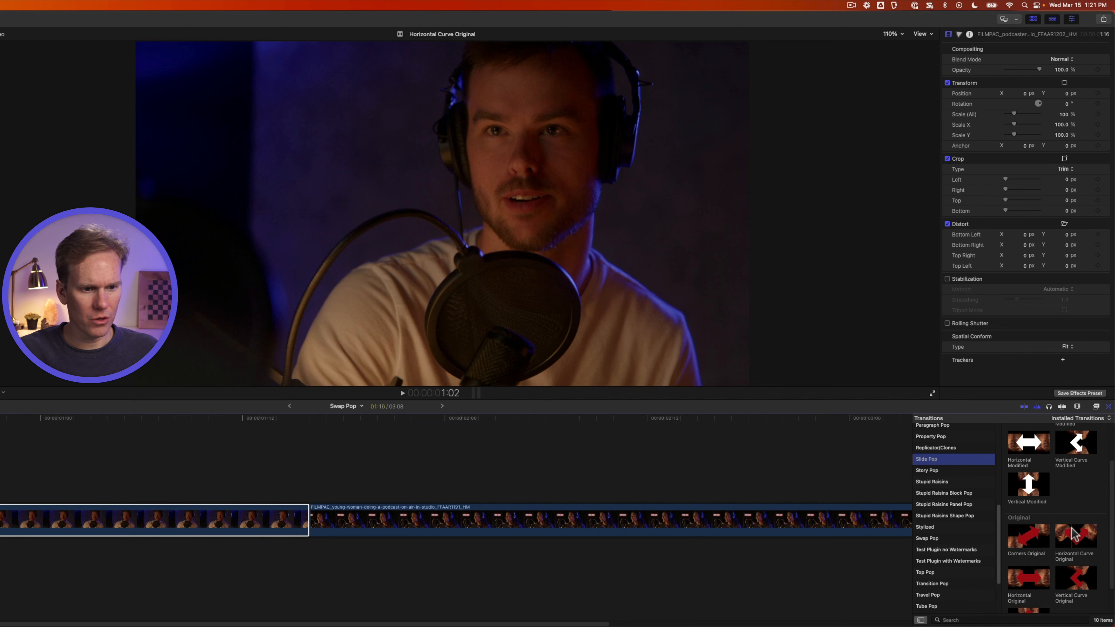
pyautogui.scroll(-1, 1071, 534)
# Add the Vertical Original transition at the cut between the two podcast clips and play it.
pyautogui.click(336, 516)
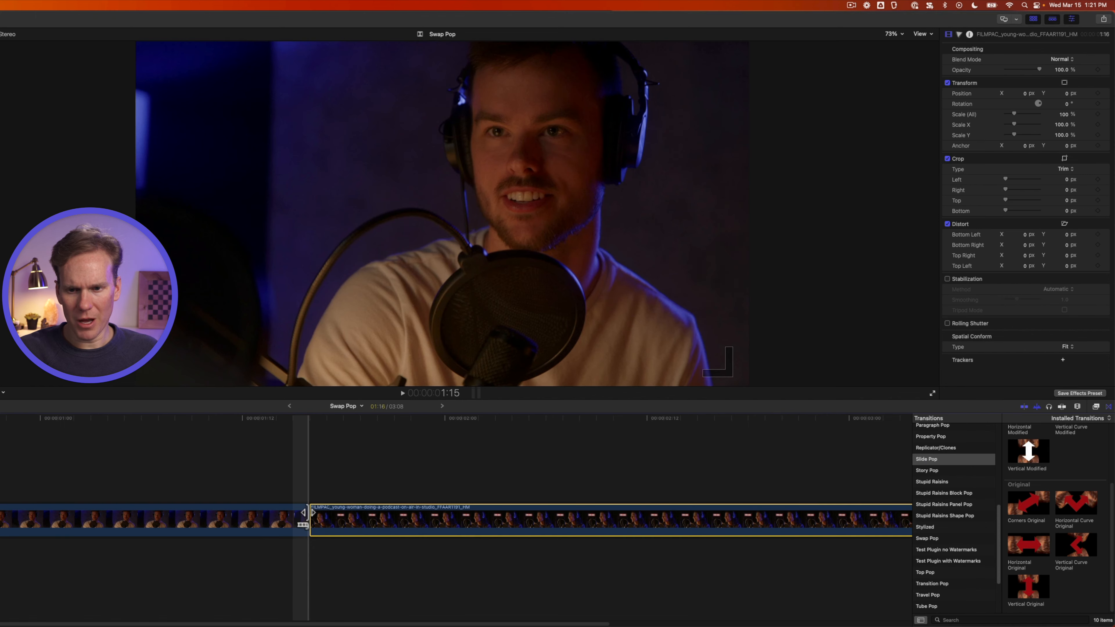
pyautogui.click(306, 517)
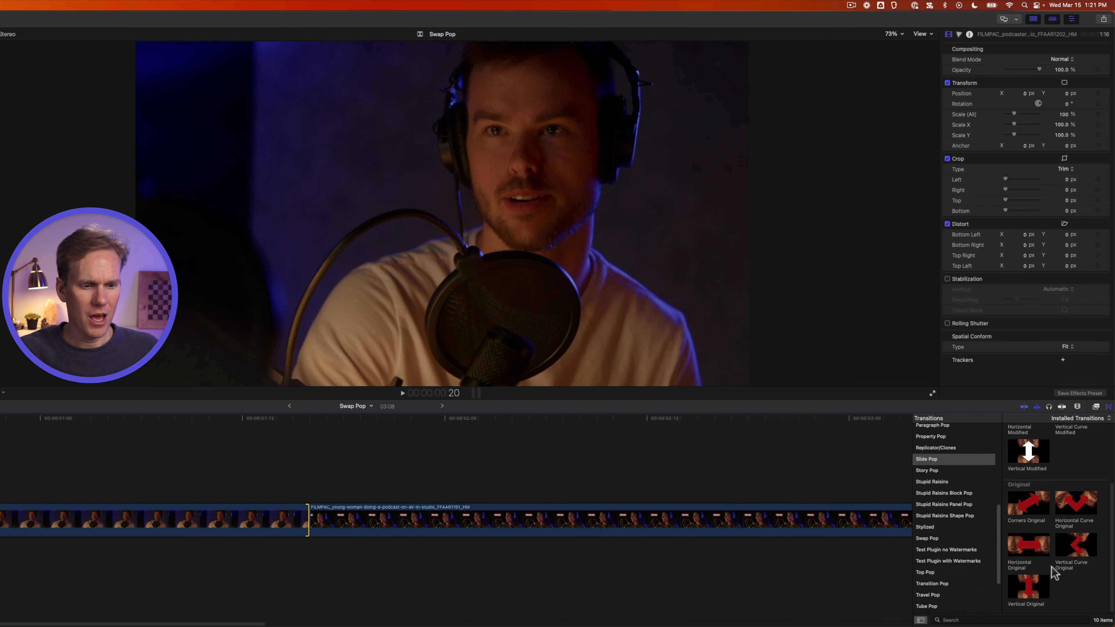
pyautogui.doubleClick(1030, 587)
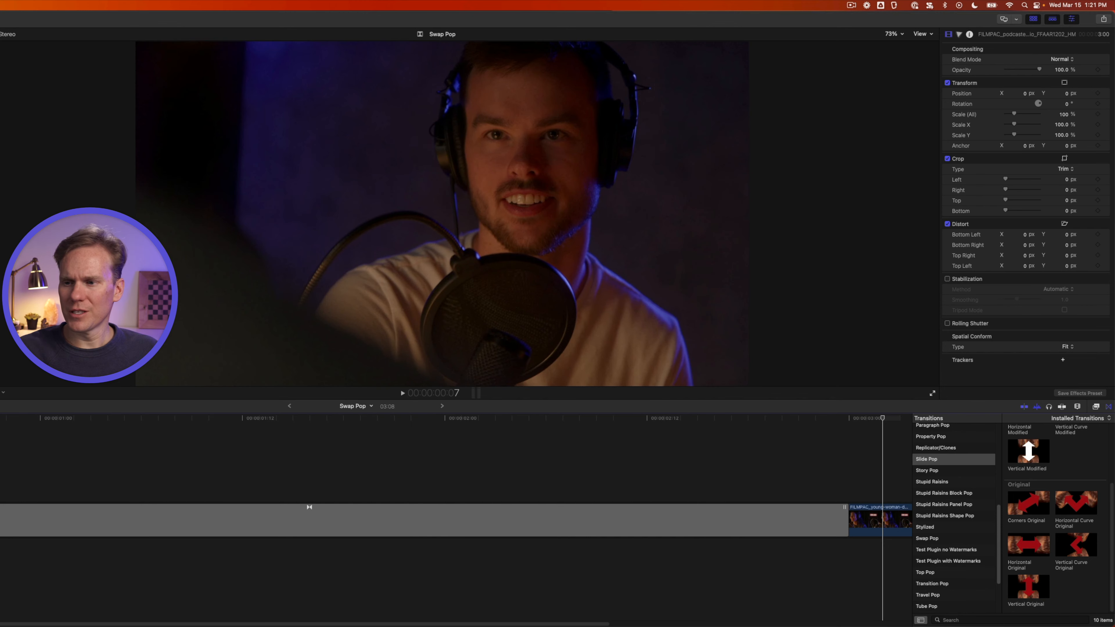
pyautogui.press('space')
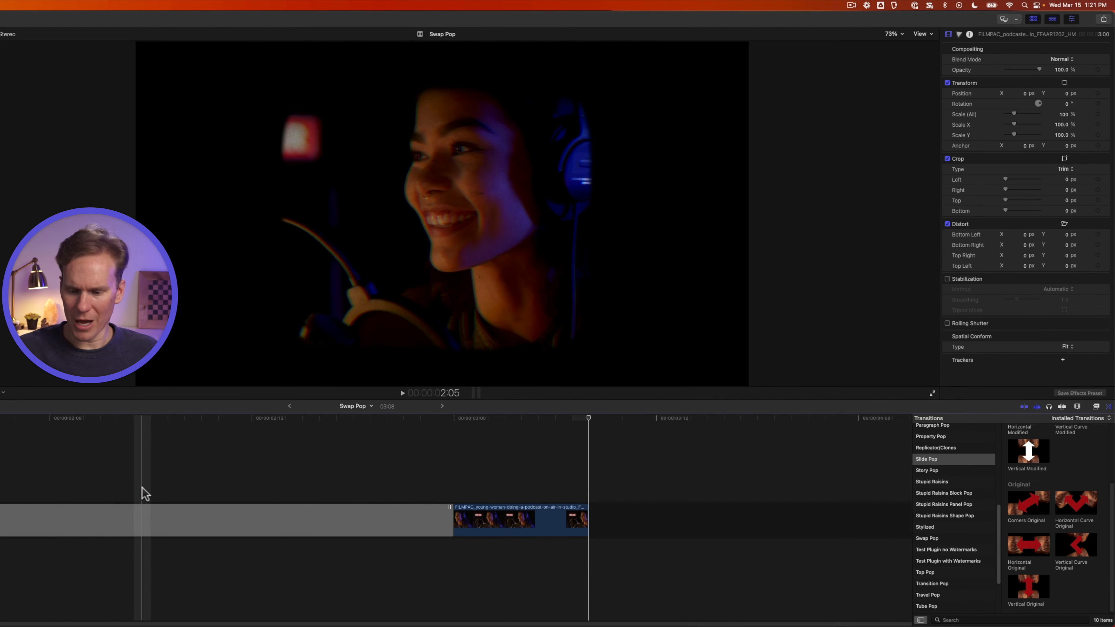
# Try resizing the transition by its edge, and set its duration to 1:13.
pyautogui.click(198, 520)
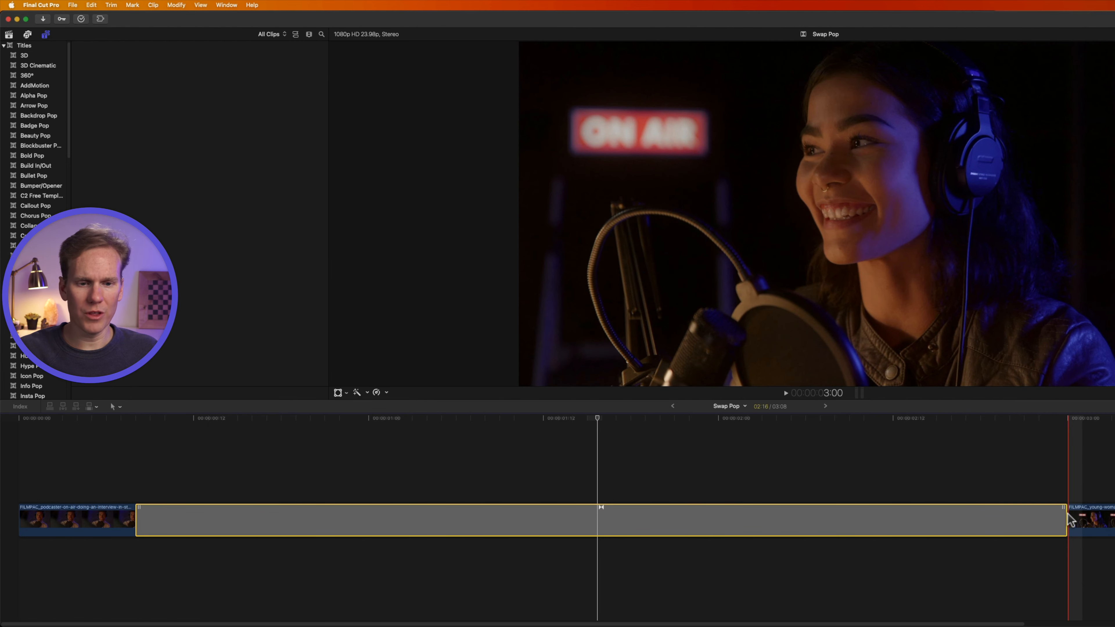
pyautogui.moveTo(1062, 516)
pyautogui.mouseDown()
pyautogui.moveTo(741, 517)
pyautogui.moveTo(1064, 517)
pyautogui.mouseUp()
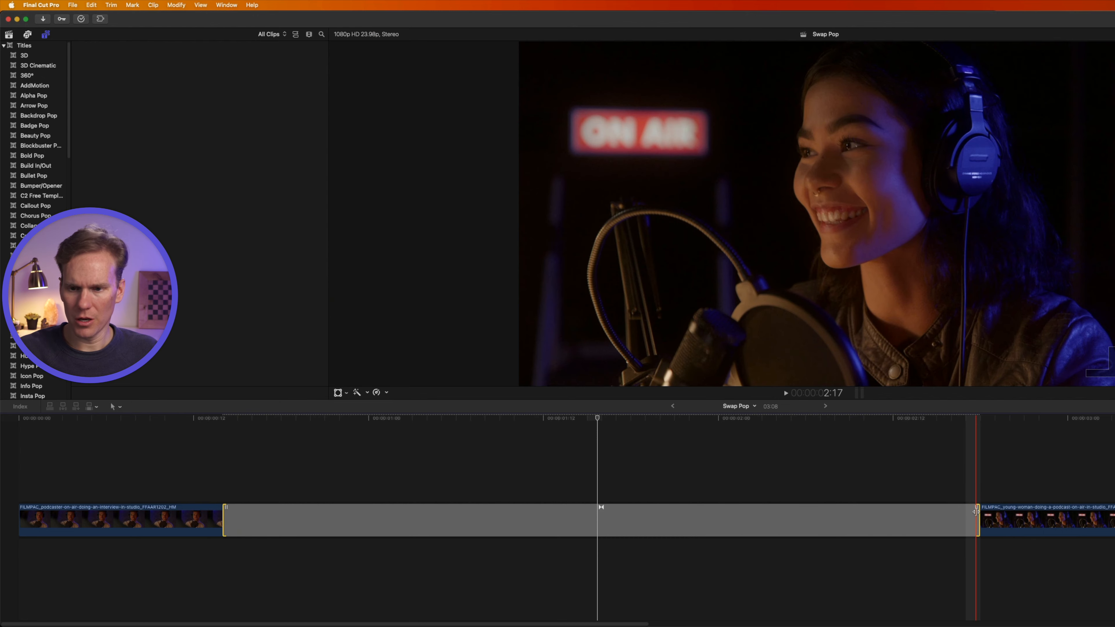
pyautogui.click(724, 521)
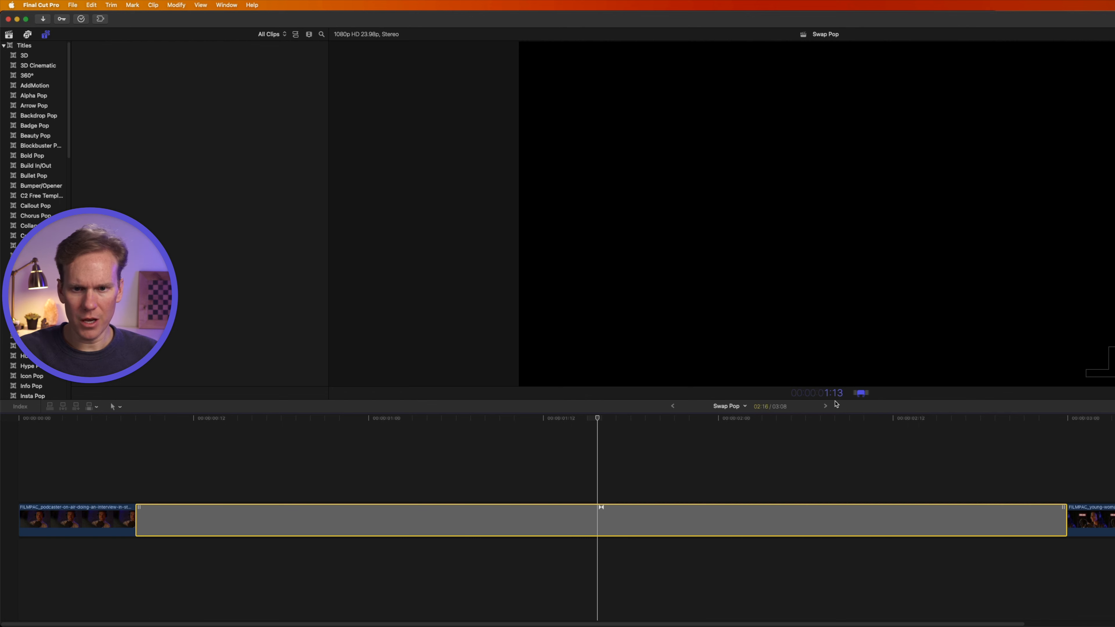
pyautogui.press('Return')
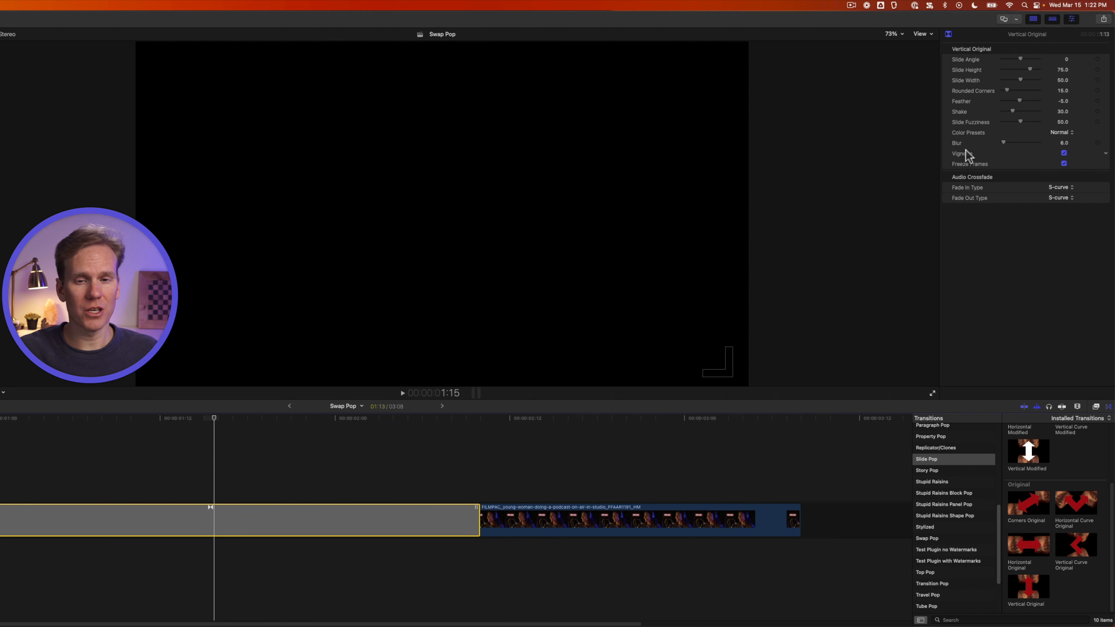
# Set the transition's Slide Angle to about 43 and its color preset to Lighten Up, and play it.
pyautogui.moveTo(1021, 58); pyautogui.dragTo(1023, 57)
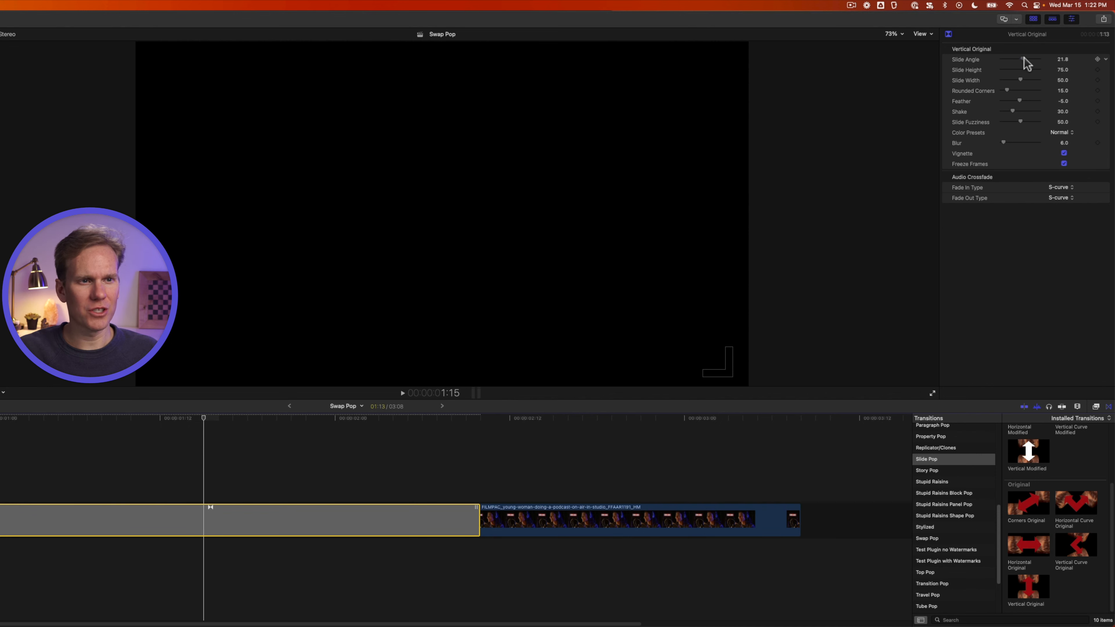
pyautogui.click(1066, 133)
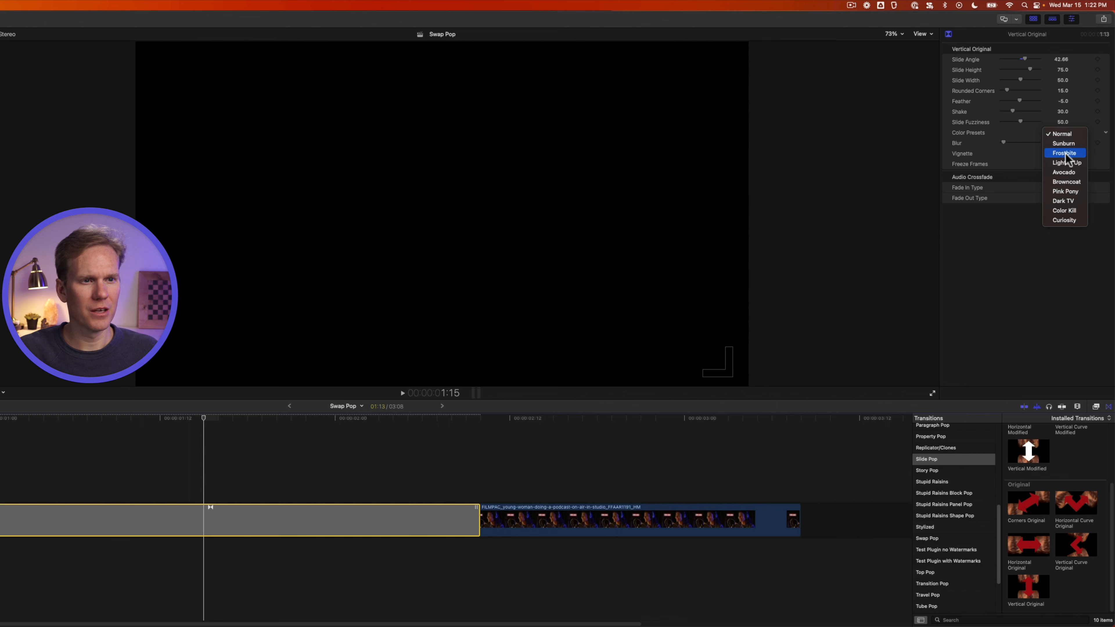
pyautogui.click(1067, 163)
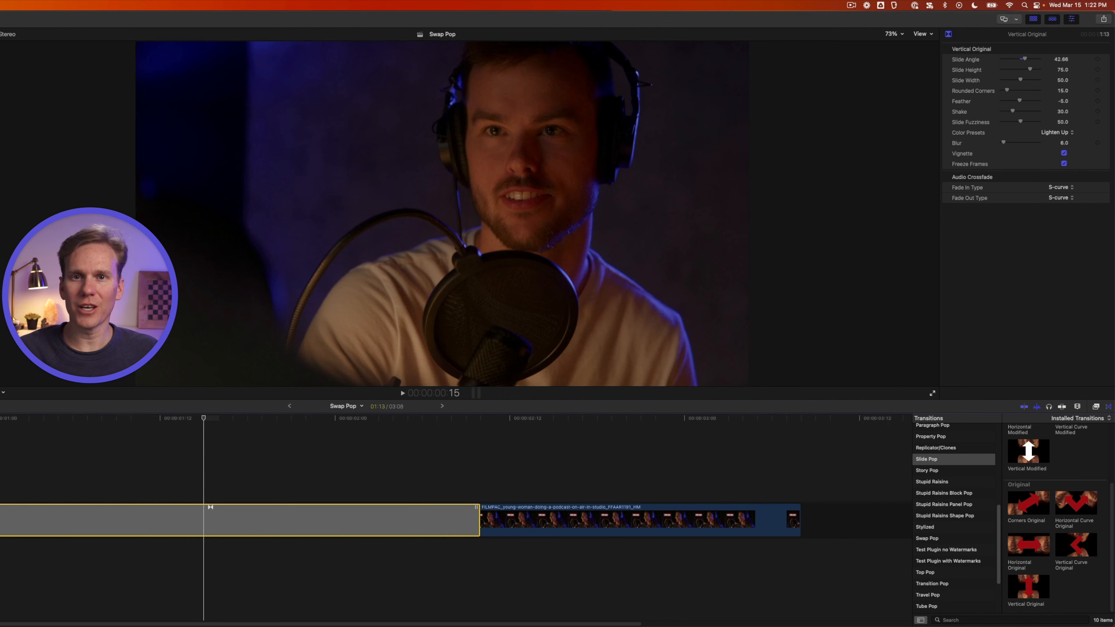
pyautogui.press('space')
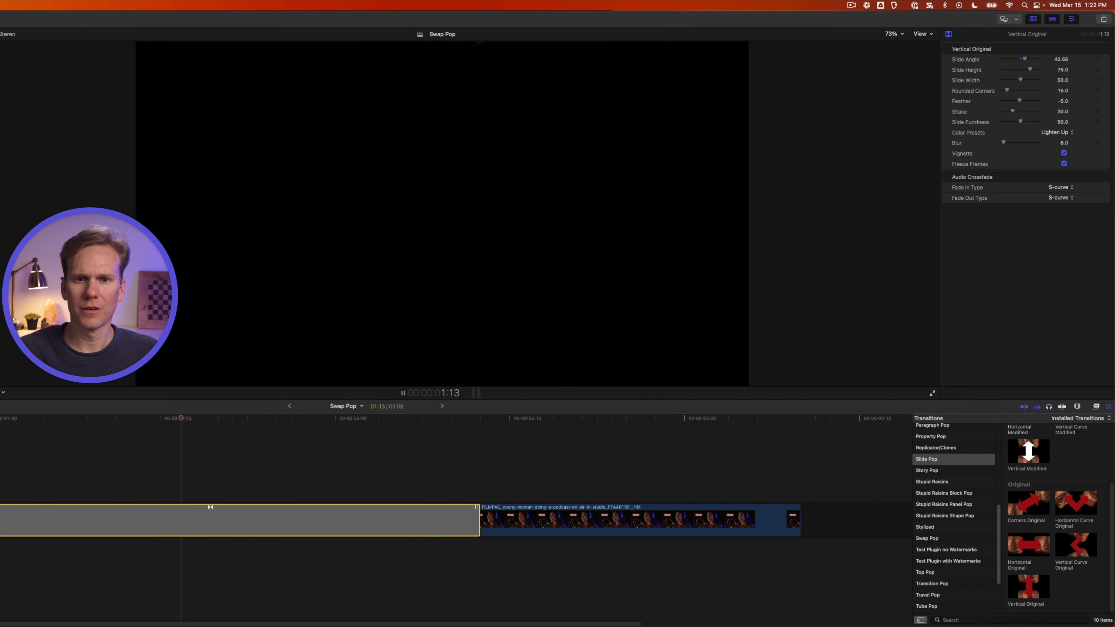
pyautogui.press('space')
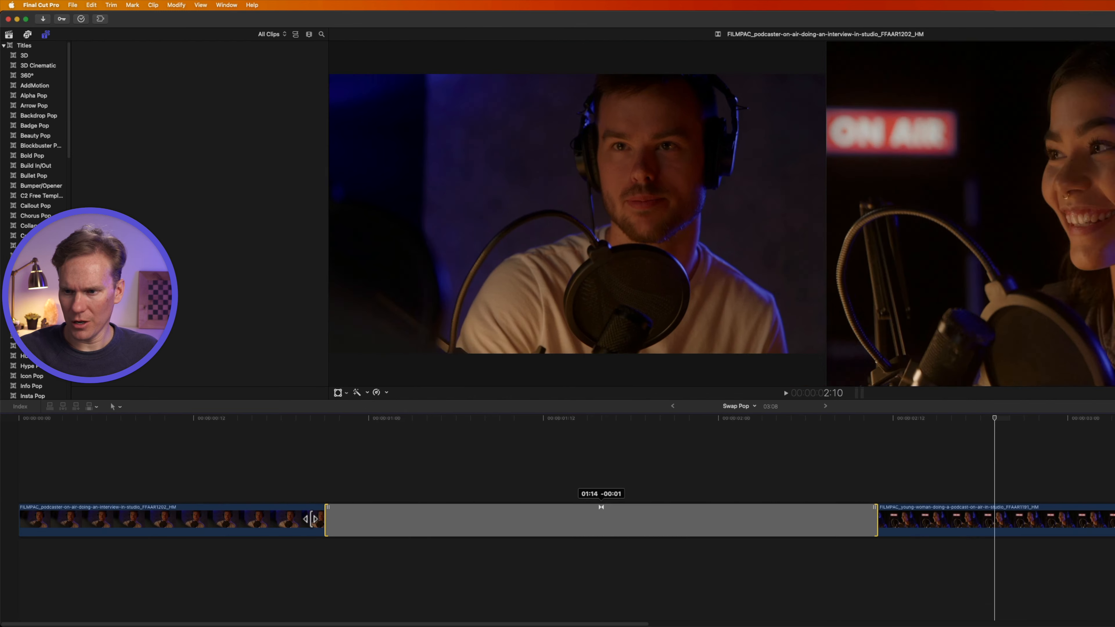
# Lengthen the transition to about 2:08 by moving its edge outward, and play it.
pyautogui.moveTo(312, 519); pyautogui.dragTo(198, 511)
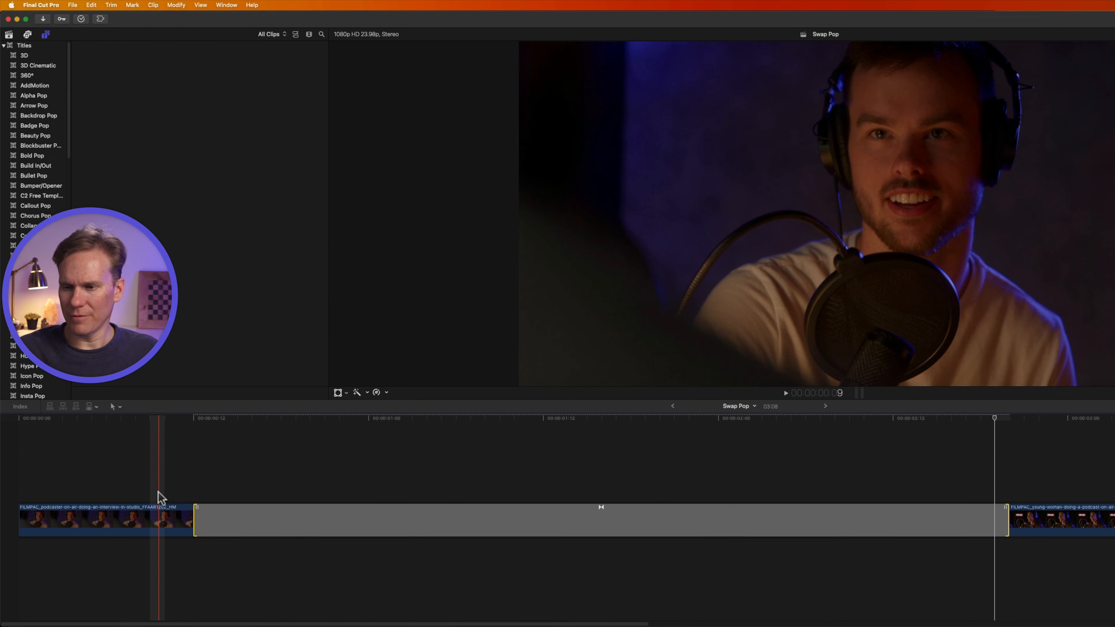
pyautogui.press('space')
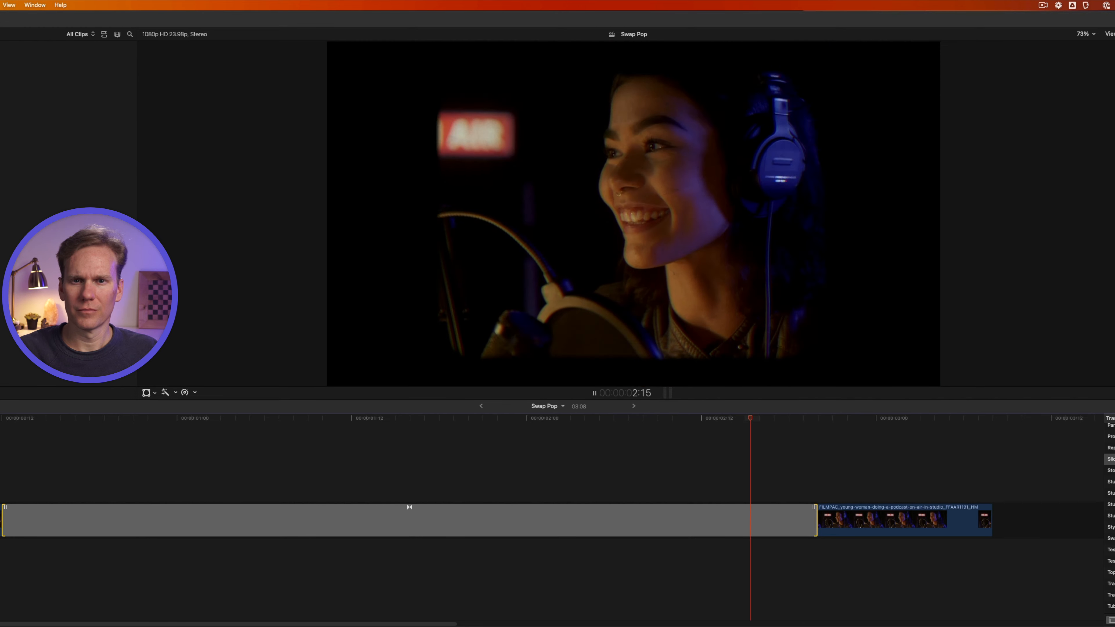
pyautogui.press('space')
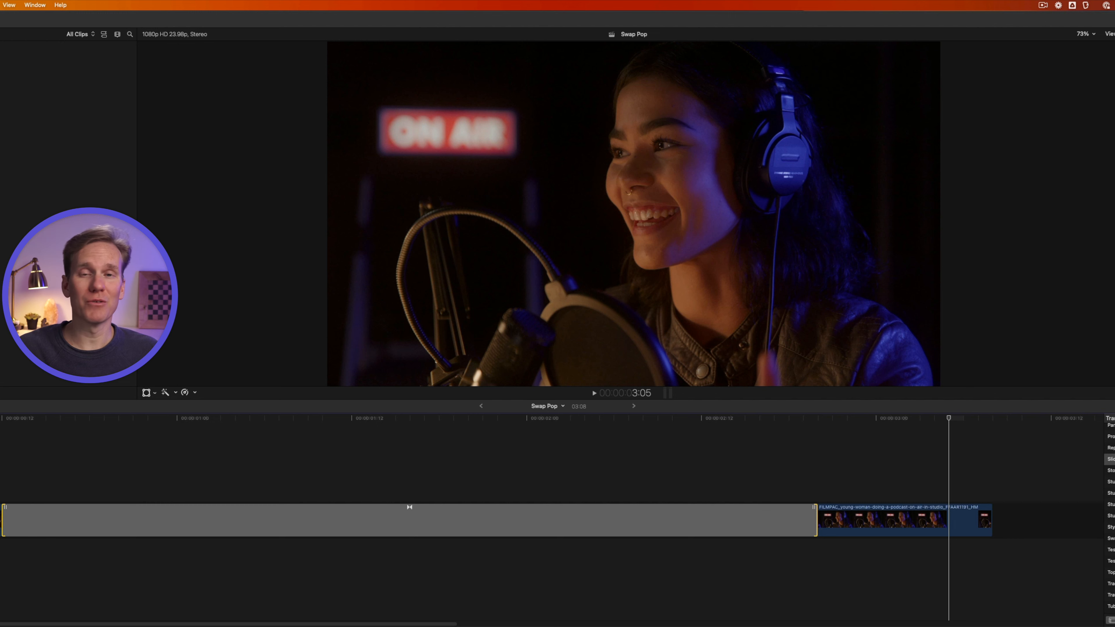
# Switch to the browser and read the Slide Pop Help page, examining the Build In/Out, Sound Effect and Tips Tricks sections.
pyautogui.press('super+Tab')
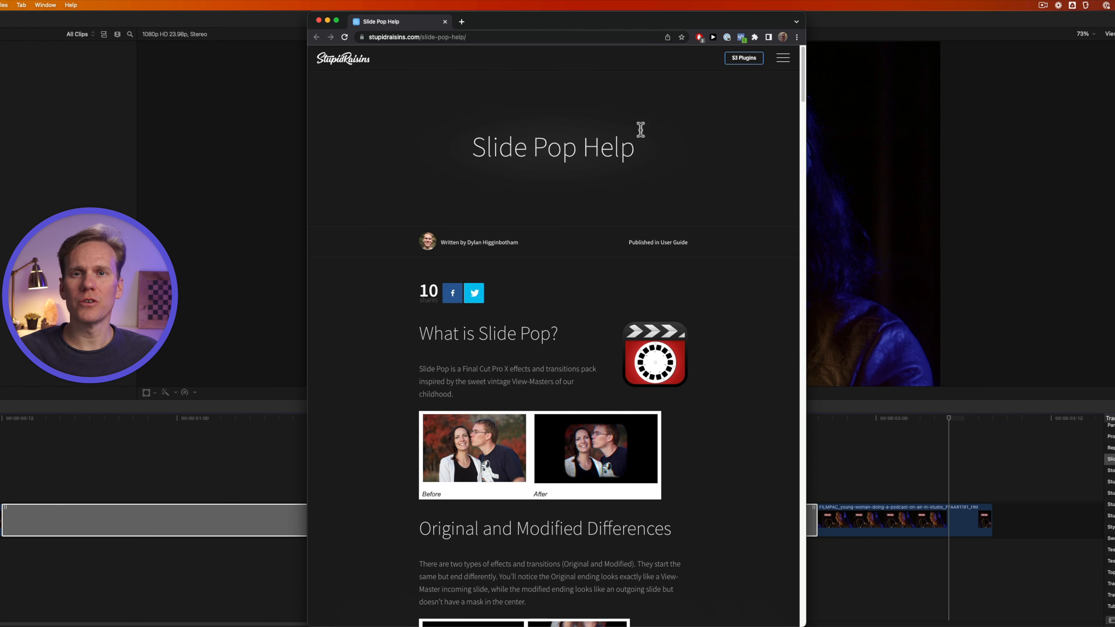
pyautogui.click(718, 143)
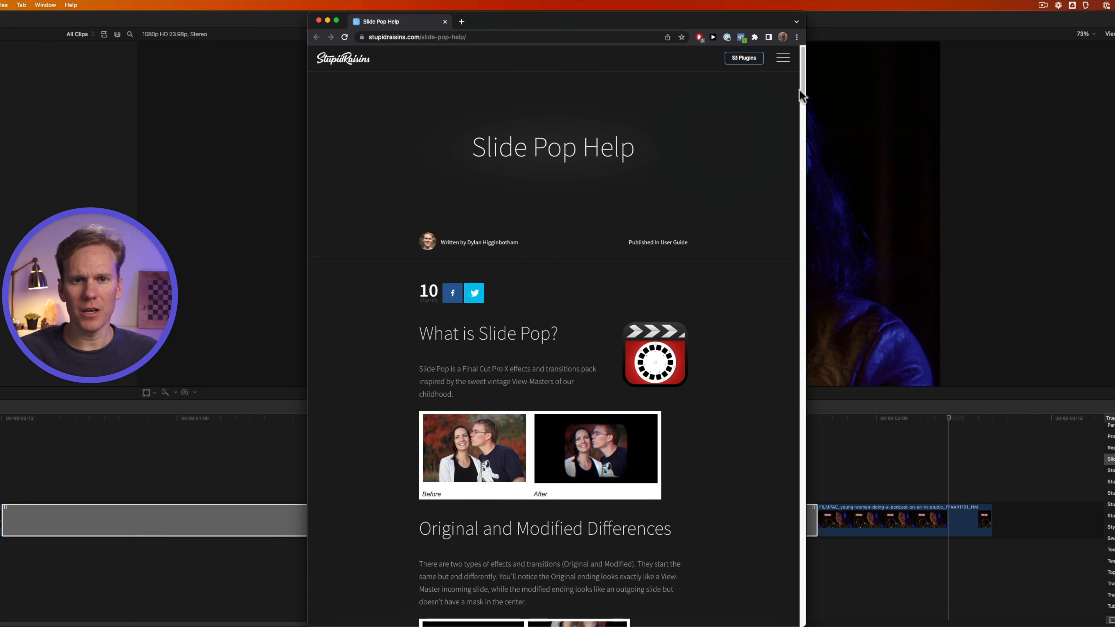
pyautogui.moveTo(802, 88); pyautogui.dragTo(797, 464)
pyautogui.scroll(-10, 723, 455)
pyautogui.scroll(2, 723, 452)
pyautogui.scroll(15, 723, 450)
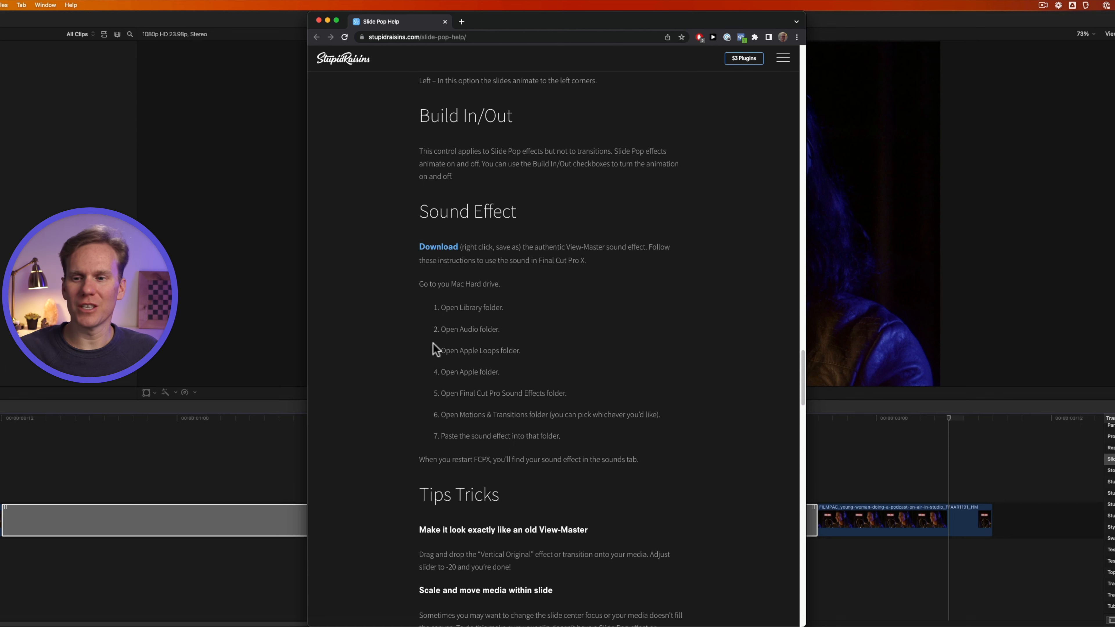
# Return briefly to Final Cut Pro, switch back to the browser, and select the help page's web address.
pyautogui.click(199, 443)
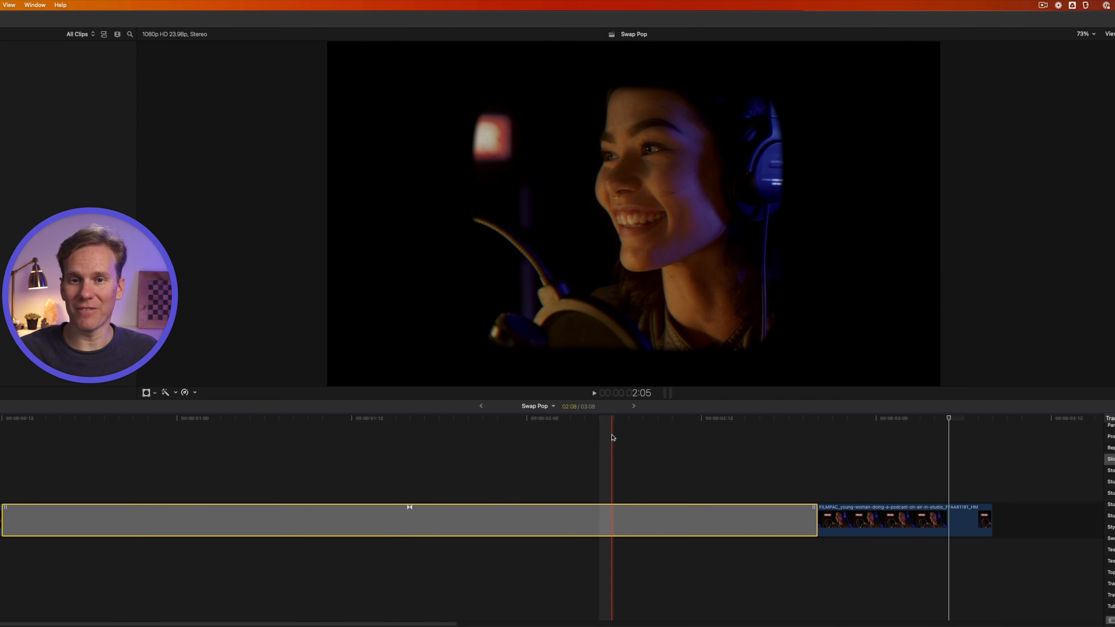
pyautogui.press('super+Tab')
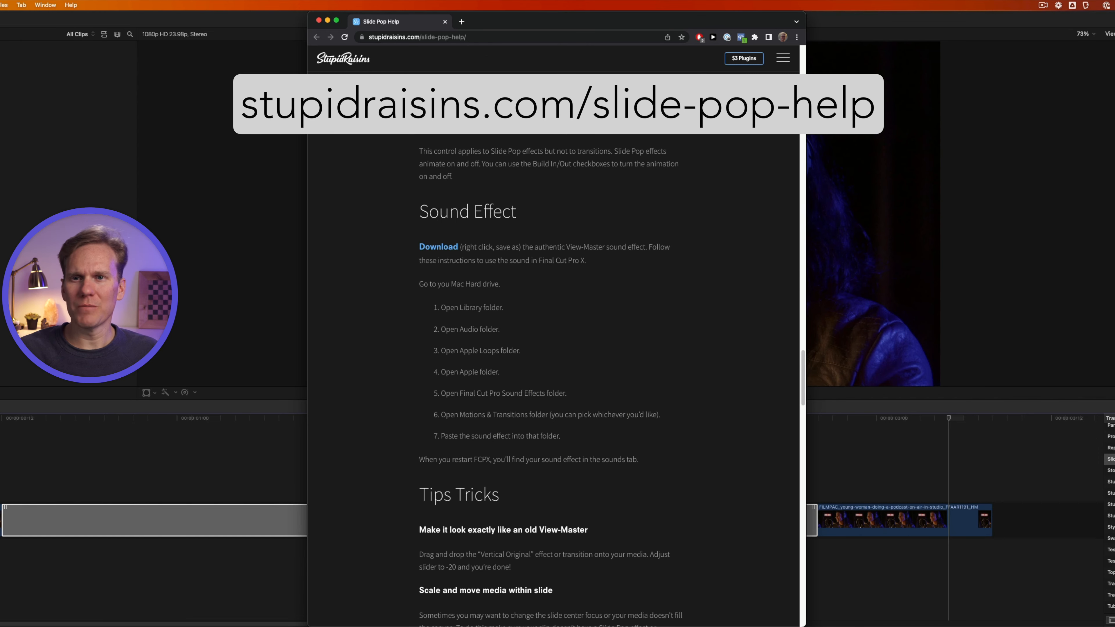
pyautogui.click(475, 37)
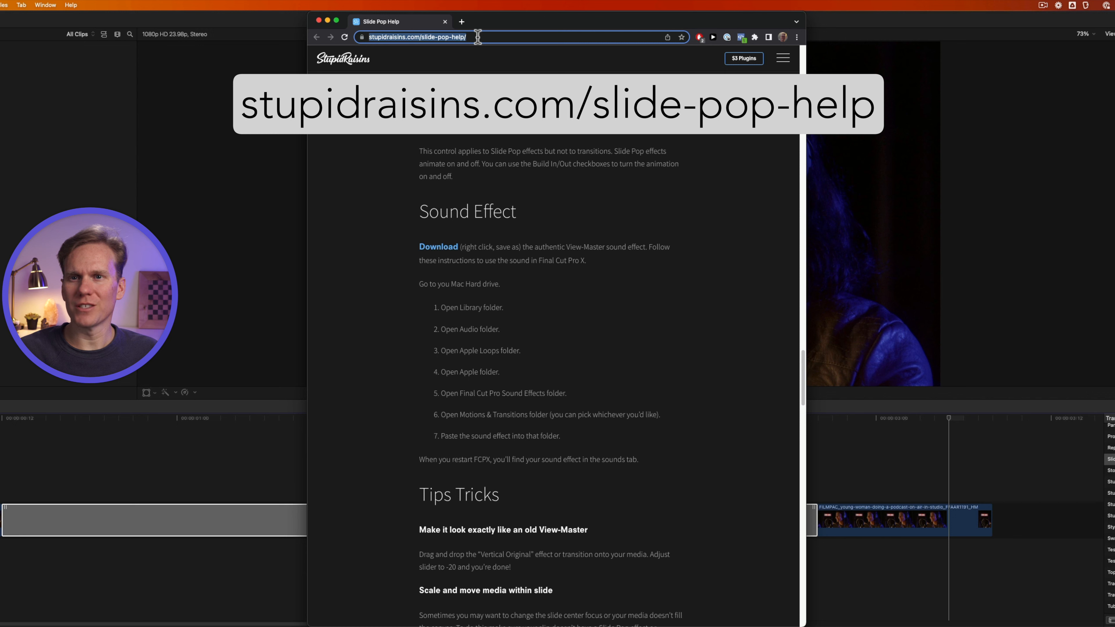